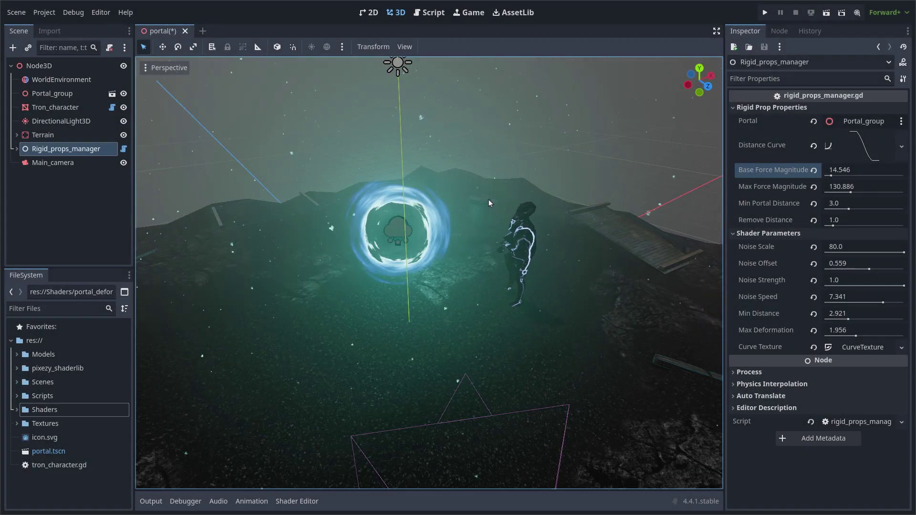
Move Portal_group around the terrain, leaving it at about x -0.721, y 1.368, z -0.901.
{"action": "scroll", "coordinate": [526, 199], "scroll_direction": "up", "scroll_amount": 2}
{"action": "left_click", "coordinate": [379, 237]}
{"action": "scroll", "coordinate": [441, 176], "scroll_direction": "down", "scroll_amount": 3}
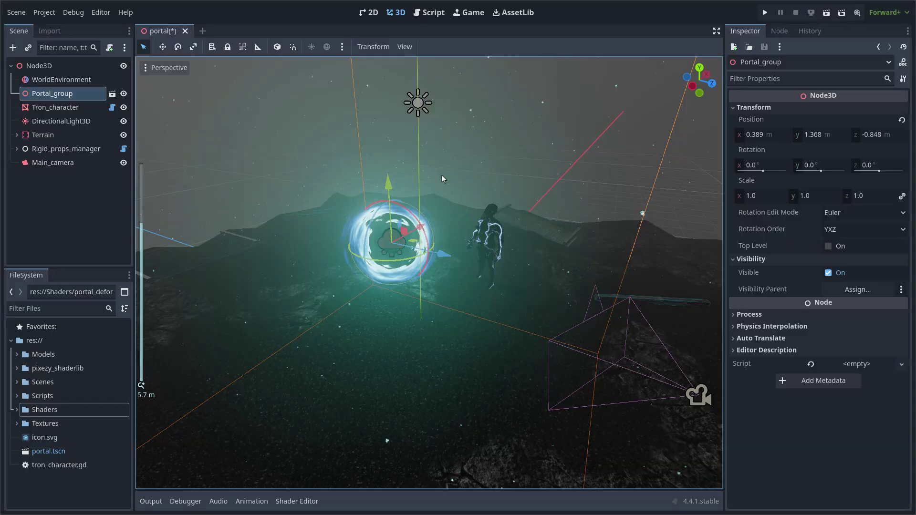
{"action": "middle_click_drag", "start_coordinate": [442, 175], "coordinate": [405, 251]}
{"action": "left_click_drag", "start_coordinate": [404, 251], "coordinate": [283, 150]}
{"action": "scroll", "coordinate": [375, 262], "scroll_direction": "down", "scroll_amount": 7}
{"action": "middle_click_drag", "start_coordinate": [376, 265], "coordinate": [404, 331]}
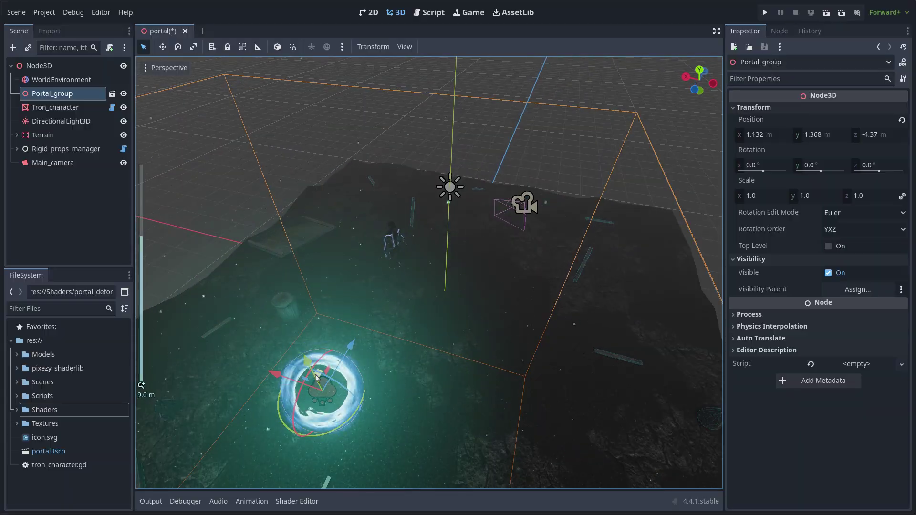
{"action": "left_click_drag", "start_coordinate": [404, 331], "coordinate": [488, 271]}
{"action": "middle_click_drag", "start_coordinate": [521, 292], "coordinate": [318, 243]}
{"action": "scroll", "coordinate": [286, 225], "scroll_direction": "up", "scroll_amount": 4}
Check the properties of Rigid_props_manager and move Tron_character closer to the portal.
{"action": "left_click", "coordinate": [66, 149]}
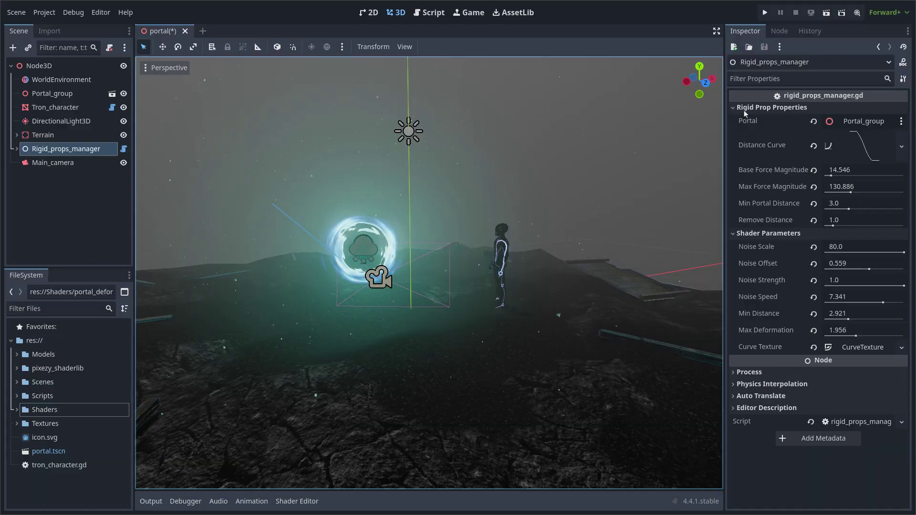
{"action": "left_click", "coordinate": [513, 251]}
{"action": "left_click", "coordinate": [297, 500]}
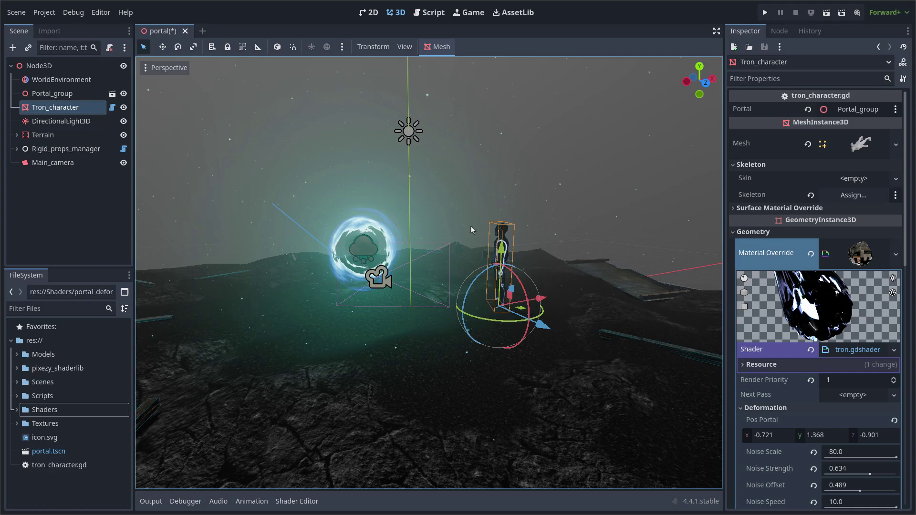
{"action": "scroll", "coordinate": [471, 230], "scroll_direction": "up", "scroll_amount": 3}
{"action": "left_click_drag", "start_coordinate": [569, 310], "coordinate": [518, 318]}
{"action": "mouse_move", "coordinate": [519, 258]}
{"action": "middle_mouse_down"}
{"action": "mouse_move", "coordinate": [527, 296]}
{"action": "mouse_move", "coordinate": [529, 243]}
{"action": "middle_mouse_up"}
{"action": "scroll", "coordinate": [507, 247], "scroll_direction": "up", "scroll_amount": 2}
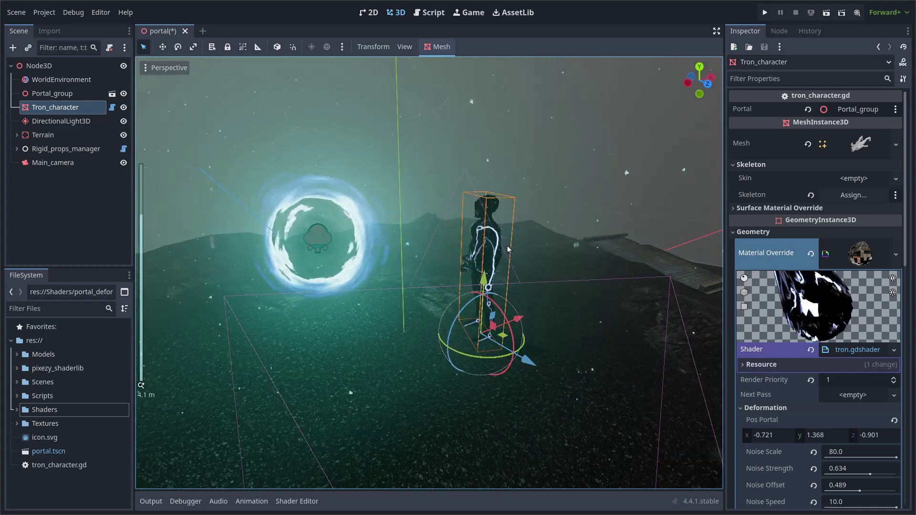
{"action": "scroll", "coordinate": [508, 249], "scroll_direction": "down", "scroll_amount": 4}
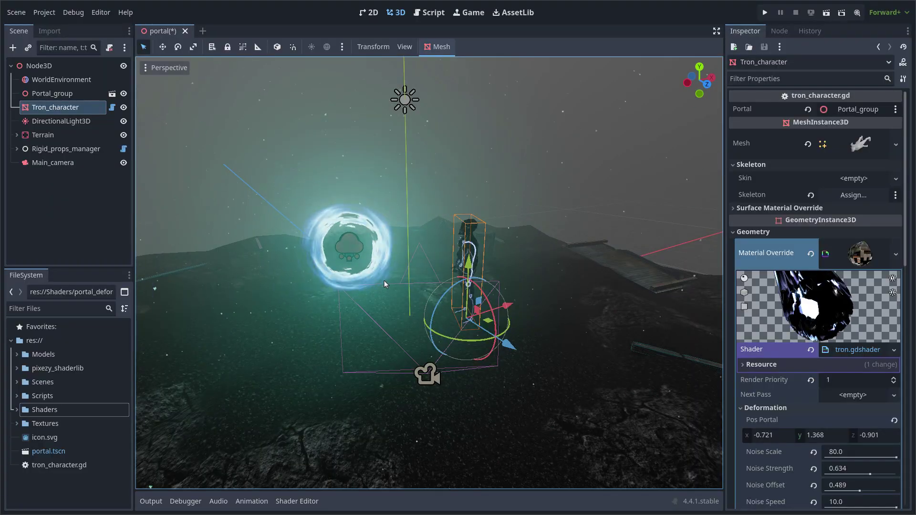
Run the scene and raise Rigid_props_manager's base force magnitude to about 191.516 and max force magnitude to about 307.856.
{"action": "key", "text": "F6"}
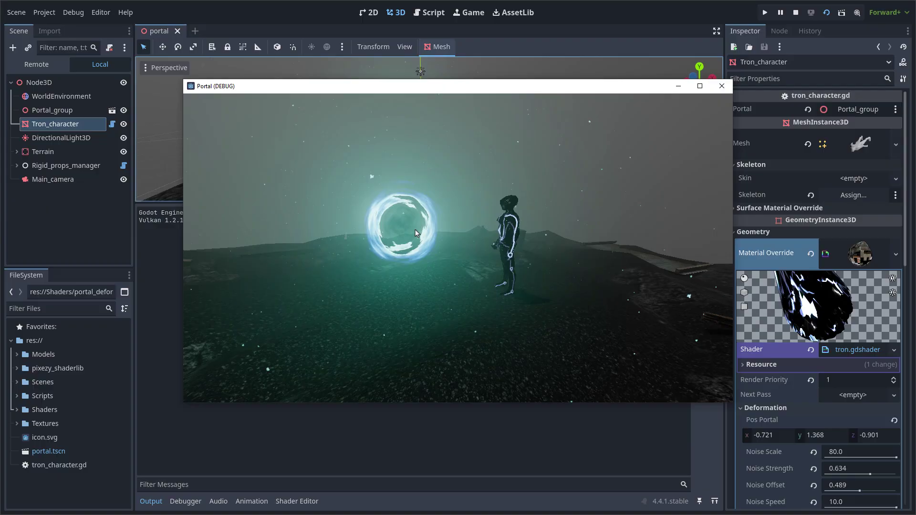
{"action": "left_click", "coordinate": [66, 165]}
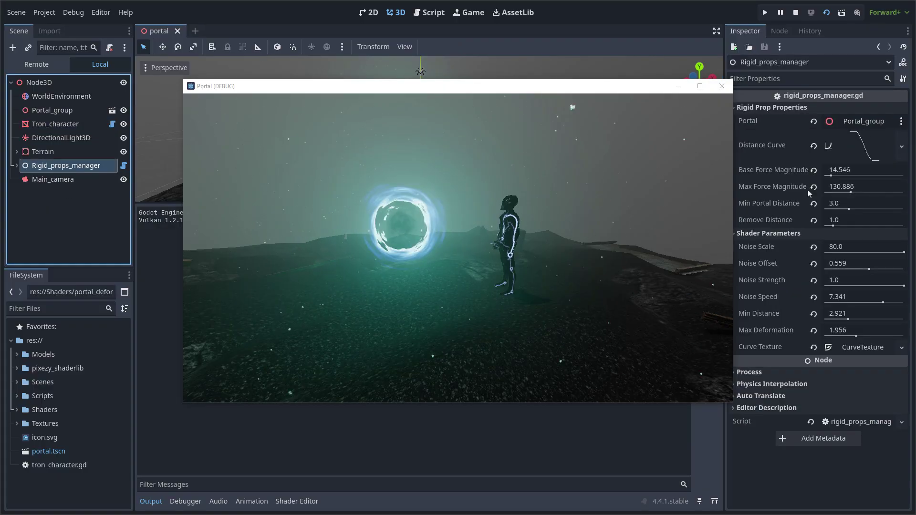
{"action": "left_click_drag", "start_coordinate": [830, 176], "coordinate": [835, 176]}
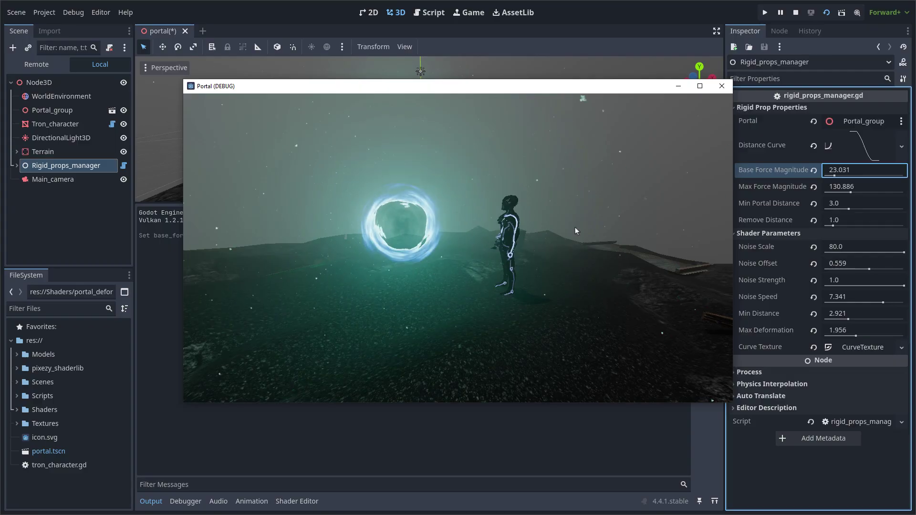
{"action": "left_click_drag", "start_coordinate": [834, 176], "coordinate": [840, 176]}
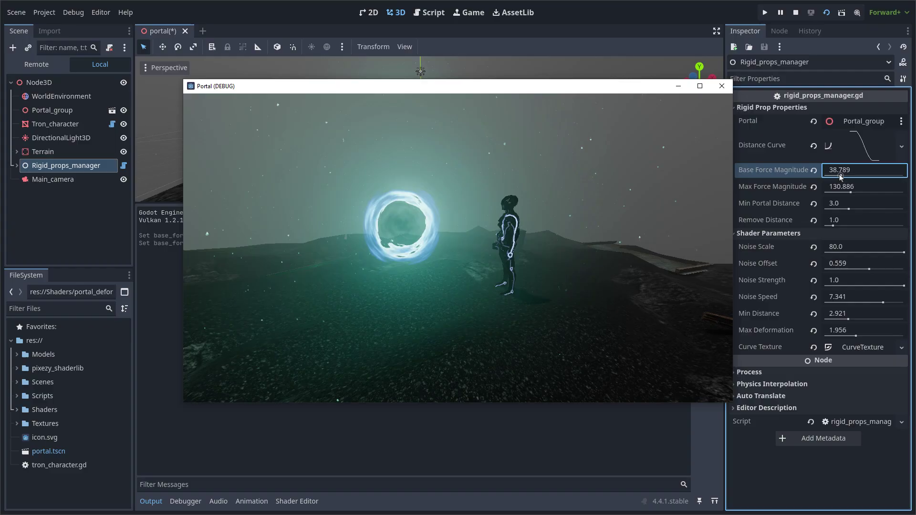
{"action": "left_click_drag", "start_coordinate": [840, 176], "coordinate": [886, 190]}
{"action": "left_click", "coordinate": [373, 314]}
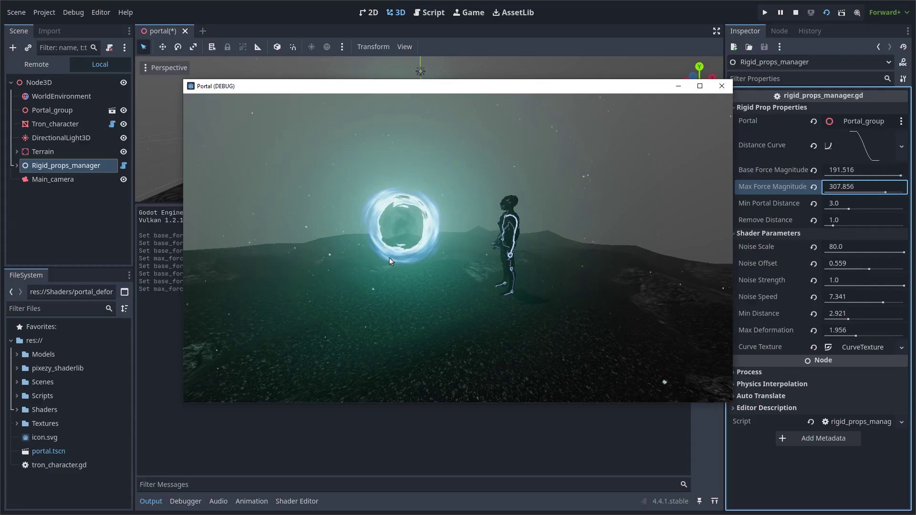
{"action": "left_click", "coordinate": [721, 86]}
{"action": "left_click", "coordinate": [296, 501]}
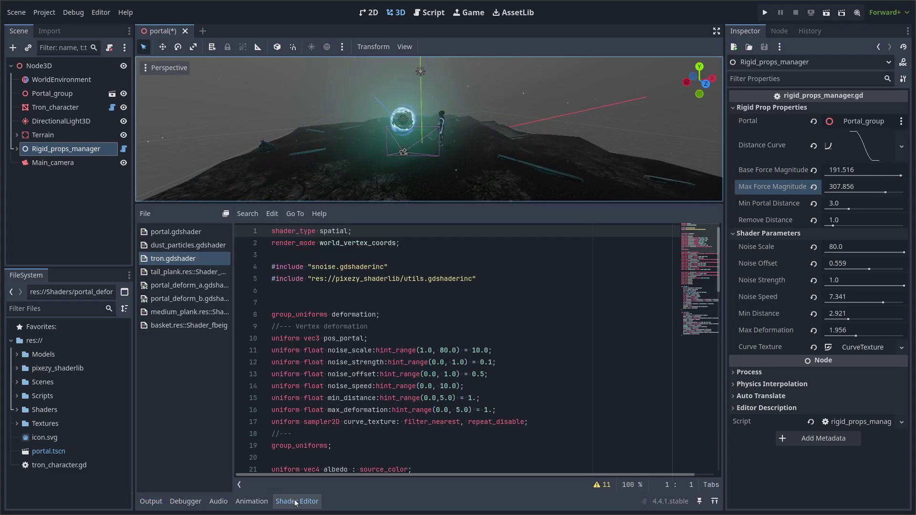
{"action": "left_click", "coordinate": [296, 501]}
{"action": "middle_click_drag", "start_coordinate": [299, 244], "coordinate": [304, 245]}
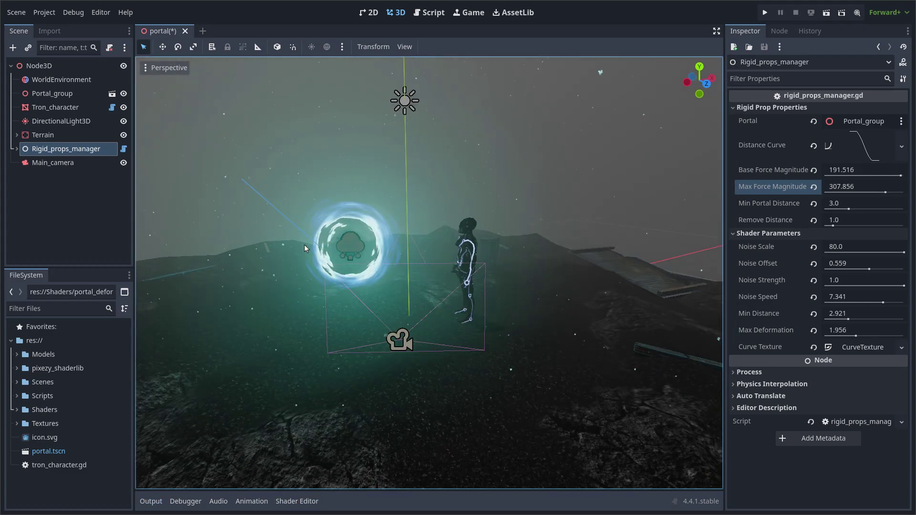
Open the script attached to Rigid_props_manager and review its exported rigid prop properties.
{"action": "left_click", "coordinate": [124, 150]}
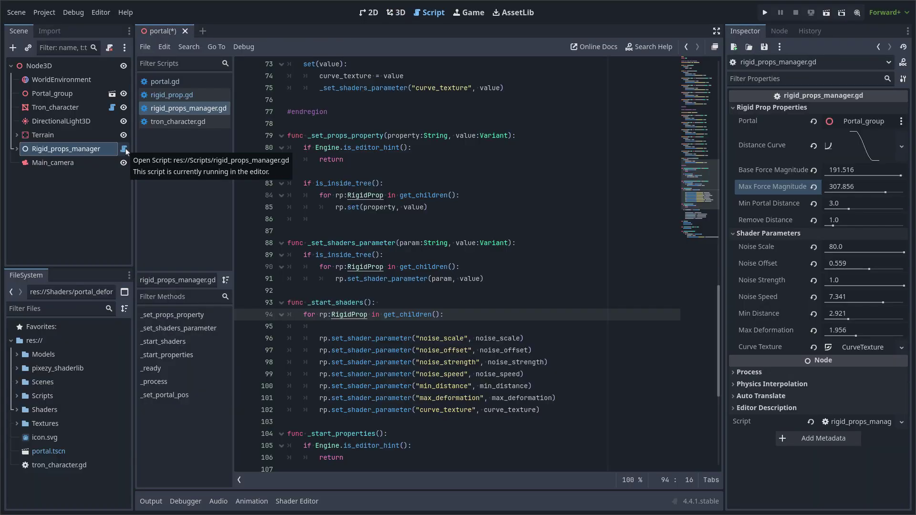
{"action": "scroll", "coordinate": [458, 228], "scroll_direction": "up", "scroll_amount": 20}
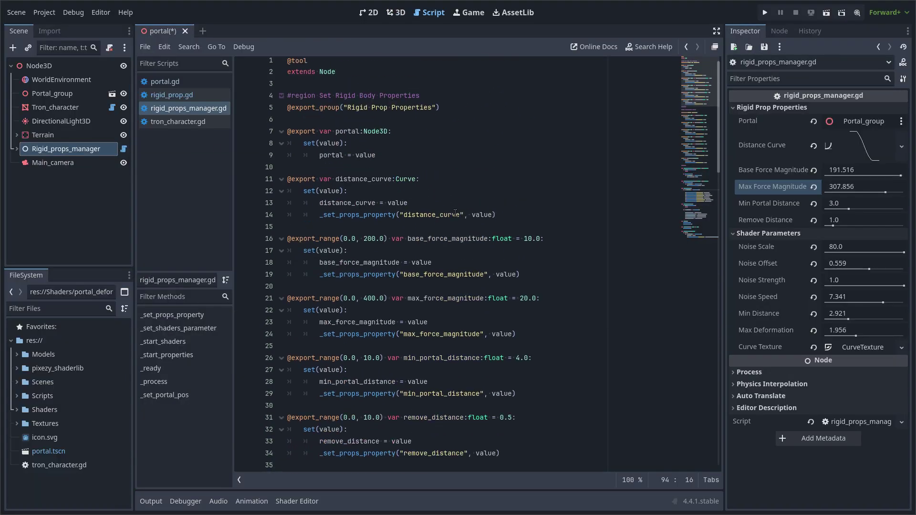
{"action": "scroll", "coordinate": [414, 196], "scroll_direction": "down", "scroll_amount": 3}
{"action": "scroll", "coordinate": [324, 296], "scroll_direction": "up", "scroll_amount": 3}
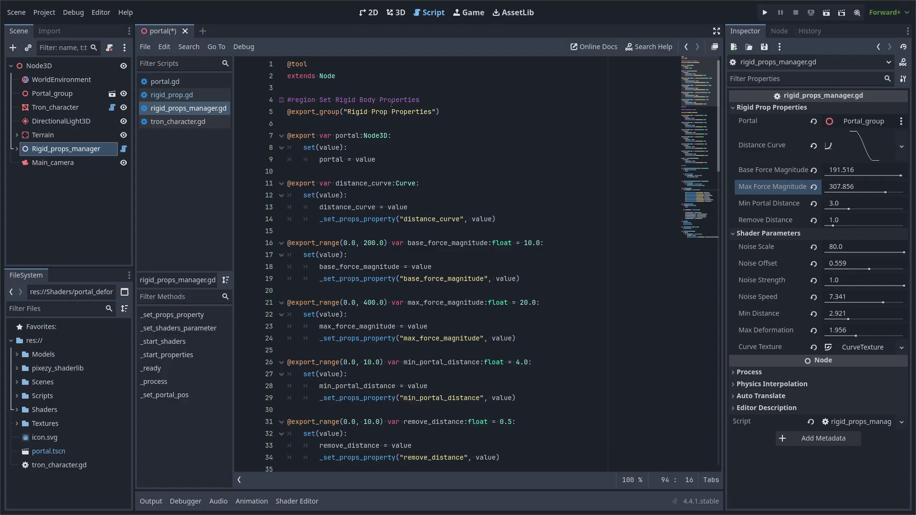
{"action": "scroll", "coordinate": [391, 103], "scroll_direction": "down", "scroll_amount": 20}
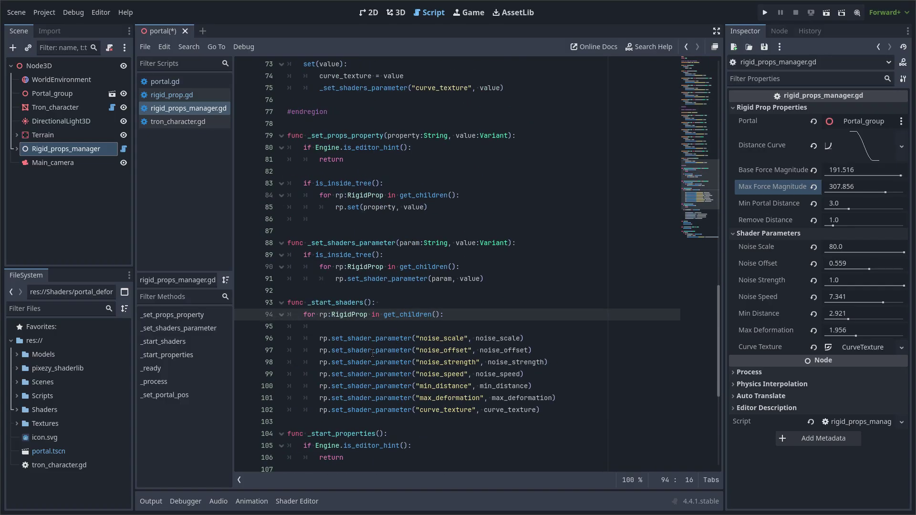
Examine the functions in rigid_props_manager.gd that pass properties and shader parameters to each RigidProp child, including _start_shaders and _start_properties.
{"action": "left_click_drag", "start_coordinate": [287, 243], "coordinate": [481, 268]}
{"action": "left_click_drag", "start_coordinate": [288, 135], "coordinate": [465, 195]}
{"action": "scroll", "coordinate": [465, 195], "scroll_direction": "down", "scroll_amount": 2}
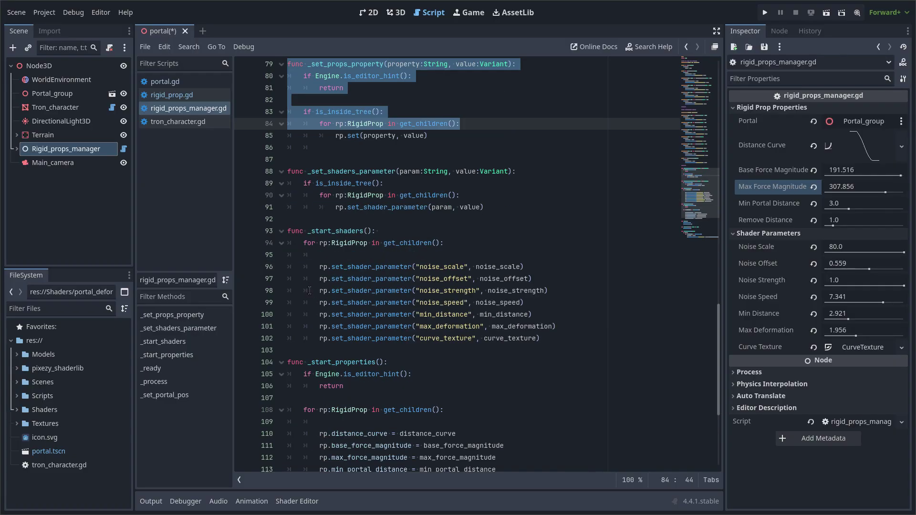
{"action": "left_click_drag", "start_coordinate": [303, 266], "coordinate": [620, 340]}
{"action": "left_click_drag", "start_coordinate": [303, 243], "coordinate": [548, 338]}
{"action": "scroll", "coordinate": [548, 338], "scroll_direction": "down", "scroll_amount": 5}
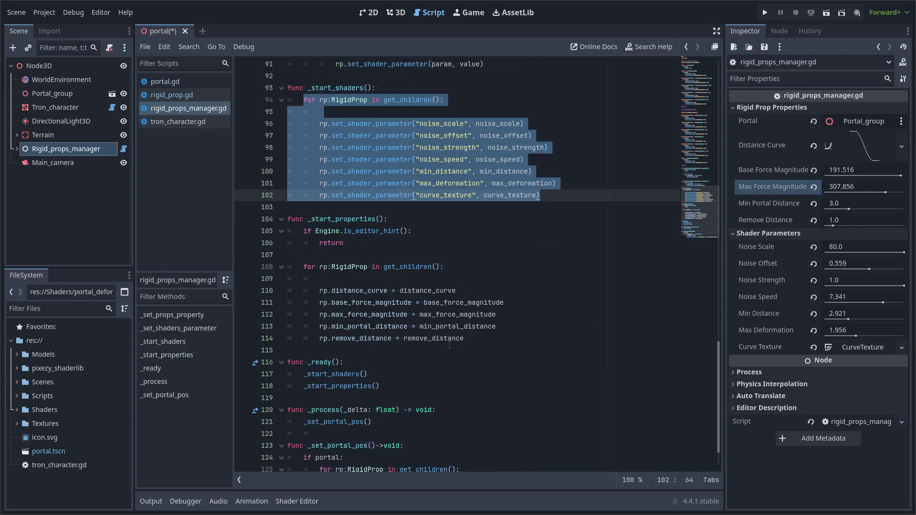
{"action": "left_click_drag", "start_coordinate": [303, 231], "coordinate": [470, 302]}
{"action": "scroll", "coordinate": [460, 327], "scroll_direction": "down", "scroll_amount": 1}
{"action": "scroll", "coordinate": [460, 326], "scroll_direction": "up", "scroll_amount": 2}
{"action": "left_click", "coordinate": [354, 267]}
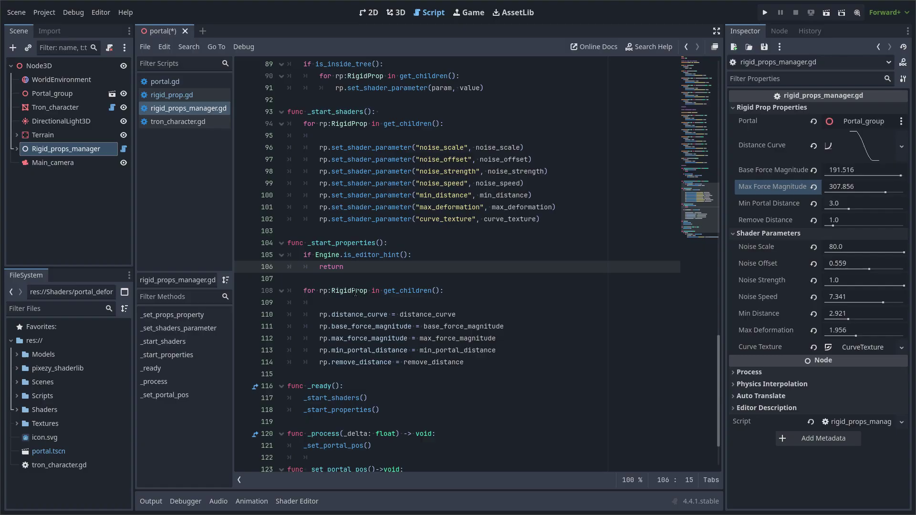
Go to the RigidProp class definition and review its portal force calculation and the queue_free removal in _physics_process.
{"action": "left_click", "coordinate": [355, 290], "text": "ctrl"}
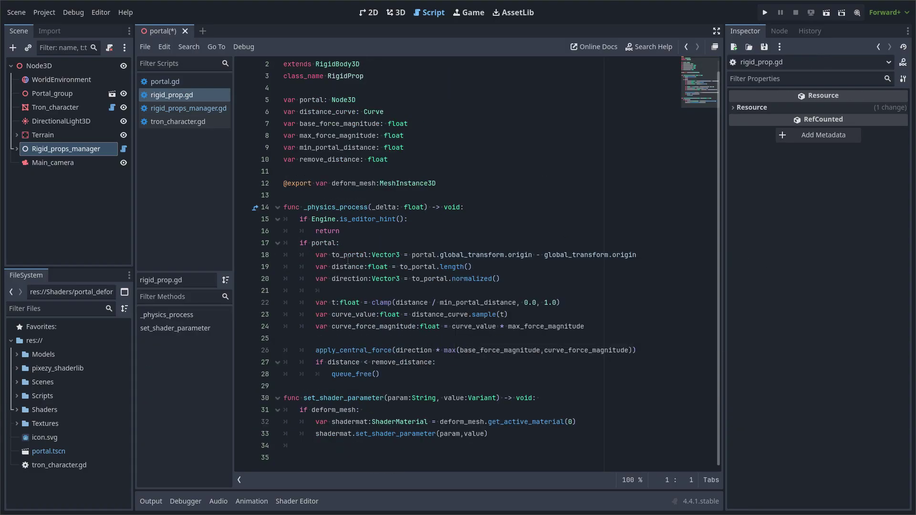
{"action": "left_click_drag", "start_coordinate": [310, 259], "coordinate": [334, 255]}
{"action": "left_click", "coordinate": [414, 372]}
{"action": "left_click", "coordinate": [375, 374]}
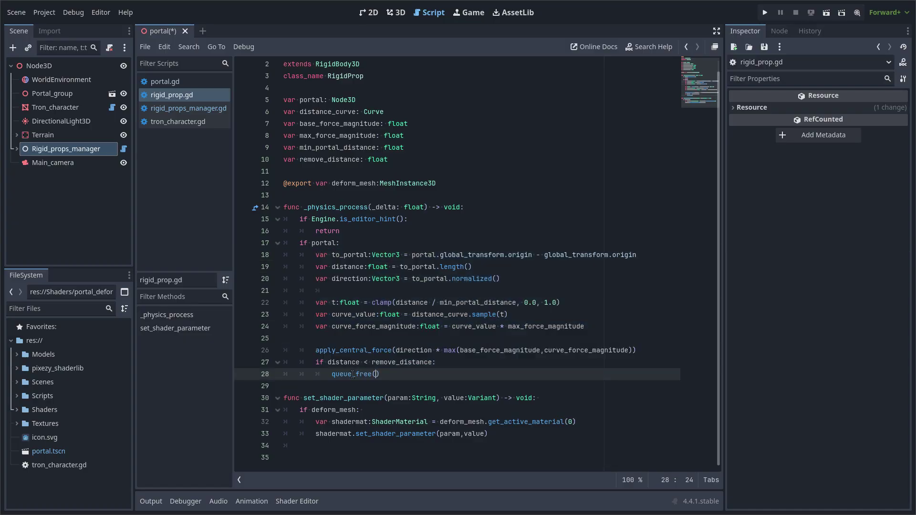
{"action": "scroll", "coordinate": [368, 156], "scroll_direction": "up", "scroll_amount": 1}
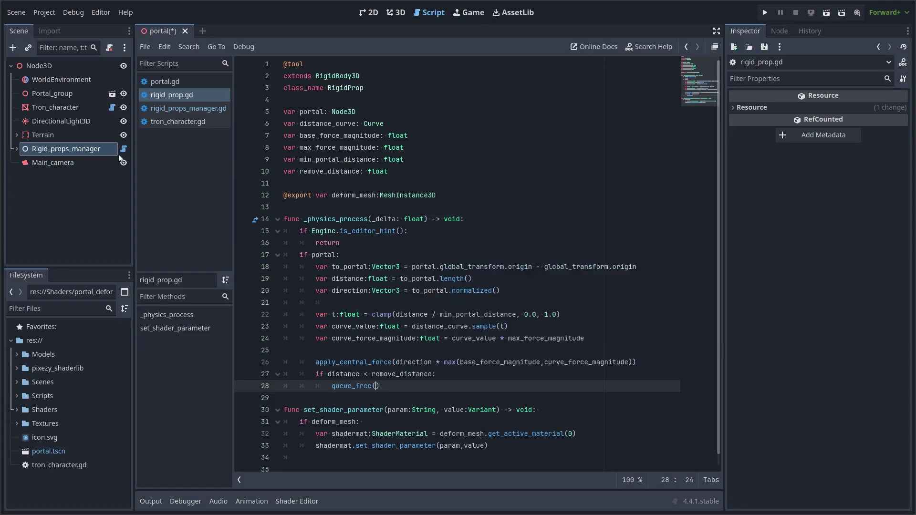
Examine Rigid_props_manager's Distance Curve in a widened inspector and lower the max force magnitude.
{"action": "left_click", "coordinate": [87, 153]}
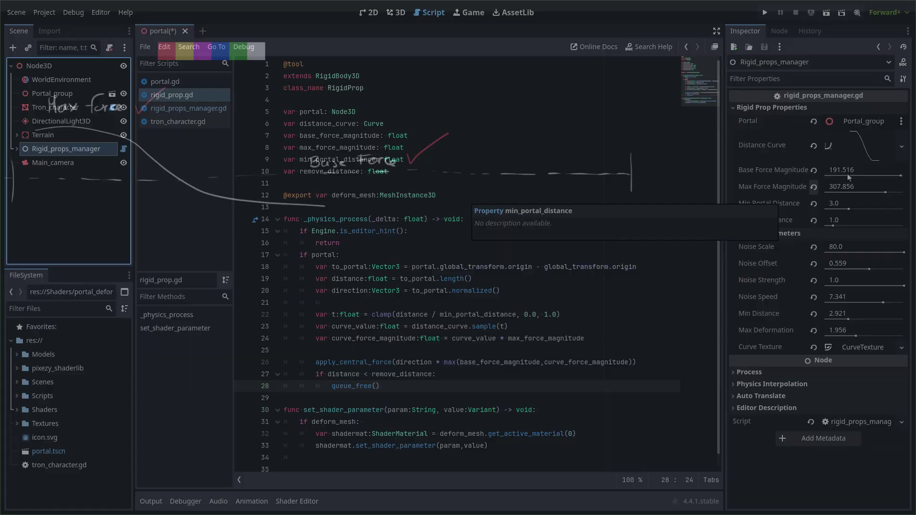
{"action": "left_click_drag", "start_coordinate": [719, 232], "coordinate": [656, 225]}
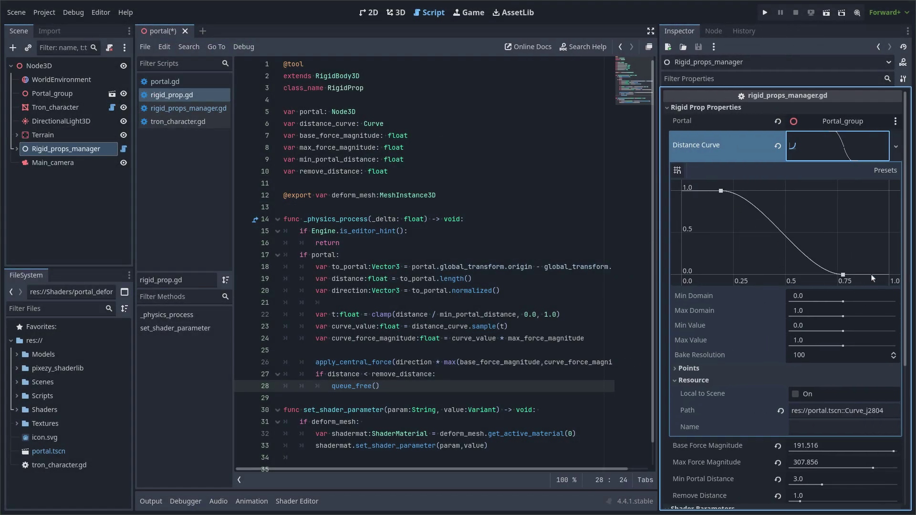
{"action": "left_click", "coordinate": [854, 151]}
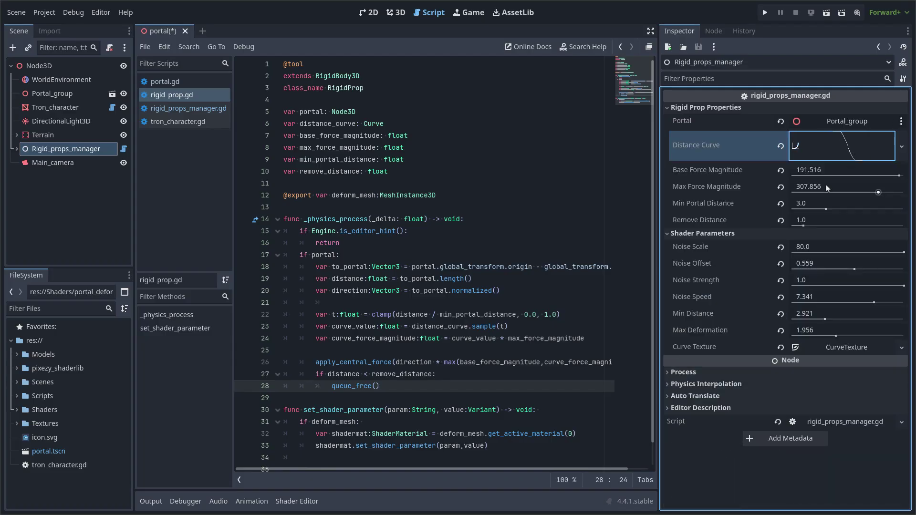
{"action": "left_click", "coordinate": [824, 211]}
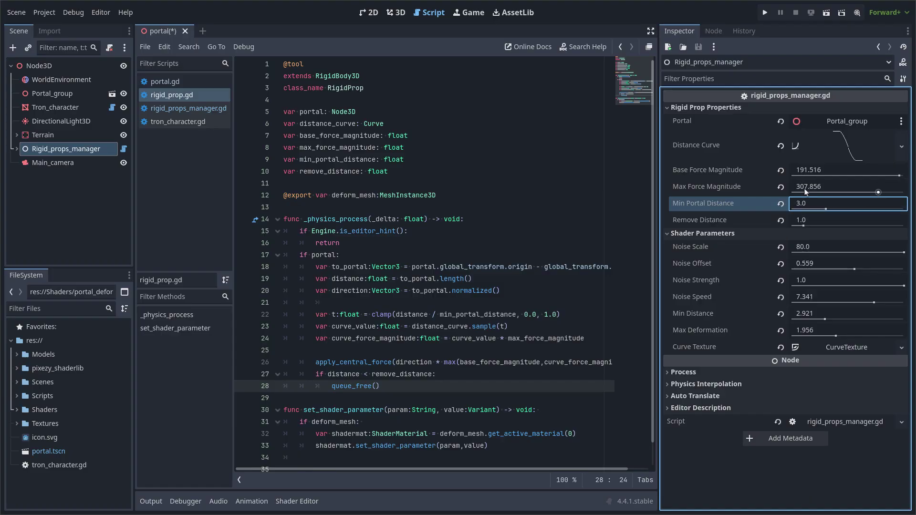
{"action": "left_click_drag", "start_coordinate": [879, 193], "coordinate": [803, 192]}
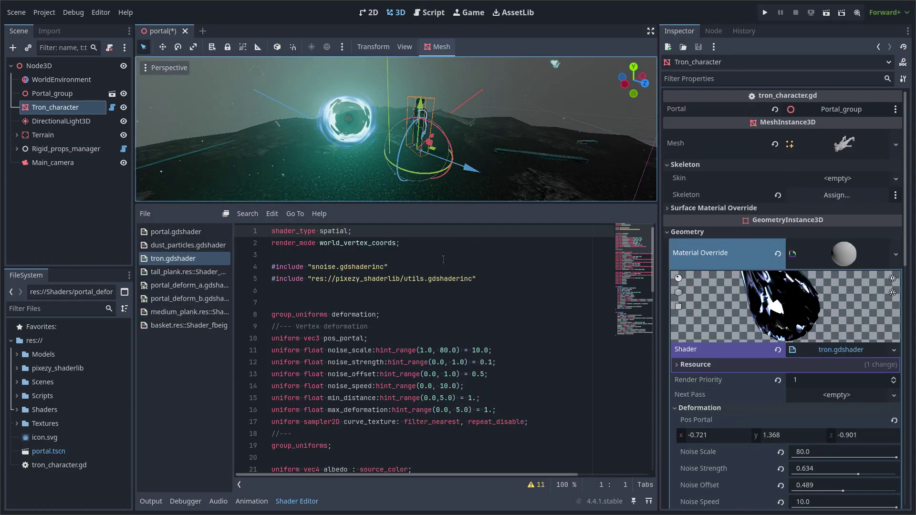
Tune Tron_character's deformation shader parameters to noise strength 0.758, noise offset 0.505, noise speed 10.0, min distance 1.798 and max deformation 5.0.
{"action": "left_click", "coordinate": [300, 503]}
{"action": "scroll", "coordinate": [766, 391], "scroll_direction": "down", "scroll_amount": 3}
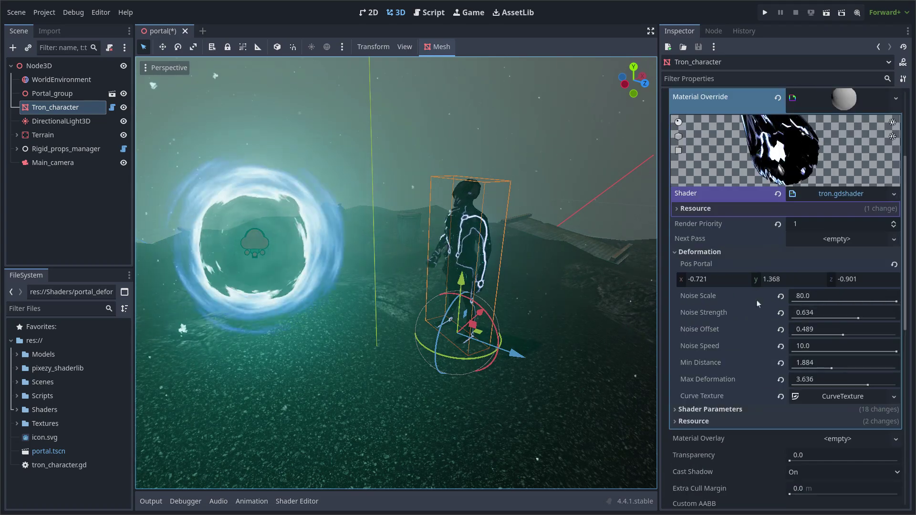
{"action": "left_click_drag", "start_coordinate": [896, 302], "coordinate": [844, 326]}
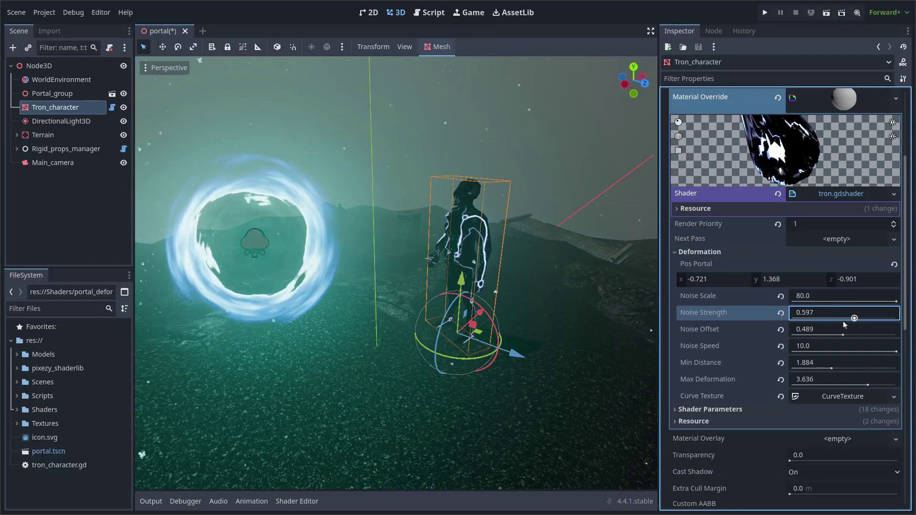
{"action": "left_click", "coordinate": [852, 337]}
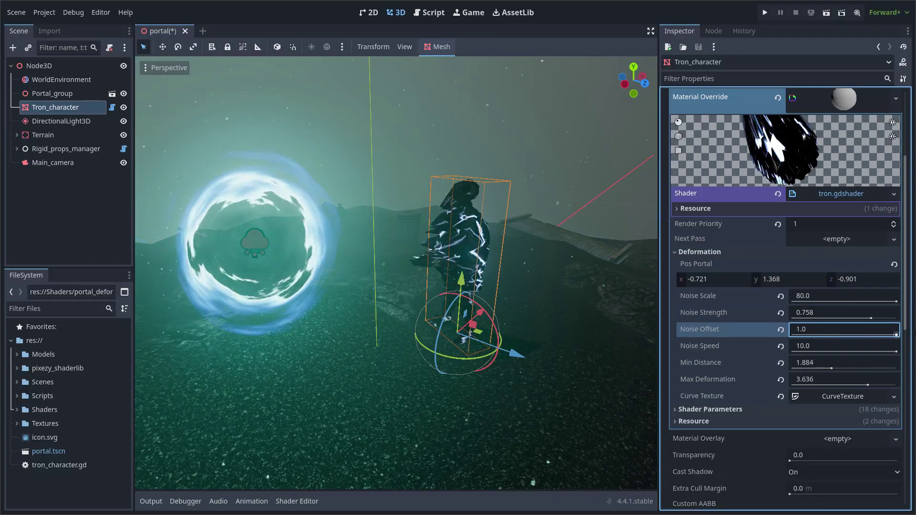
{"action": "left_click_drag", "start_coordinate": [896, 352], "coordinate": [822, 352]}
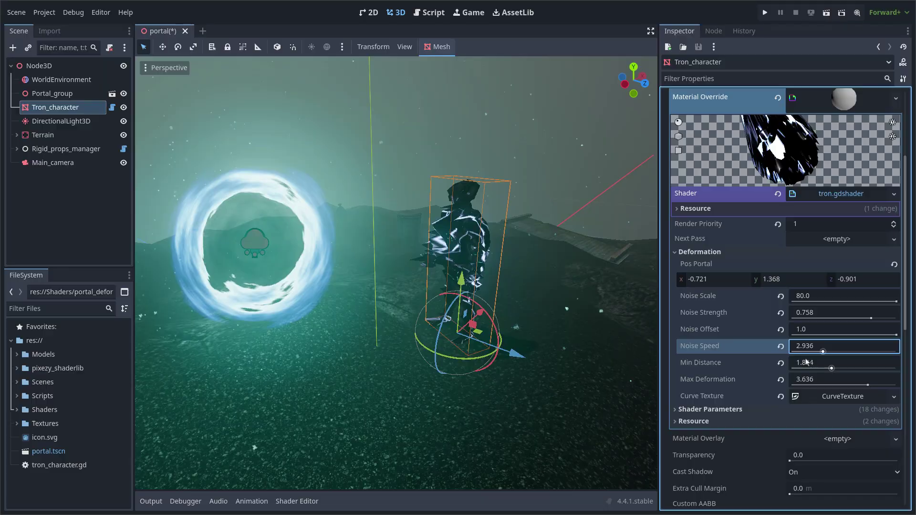
{"action": "left_click_drag", "start_coordinate": [896, 335], "coordinate": [861, 336]}
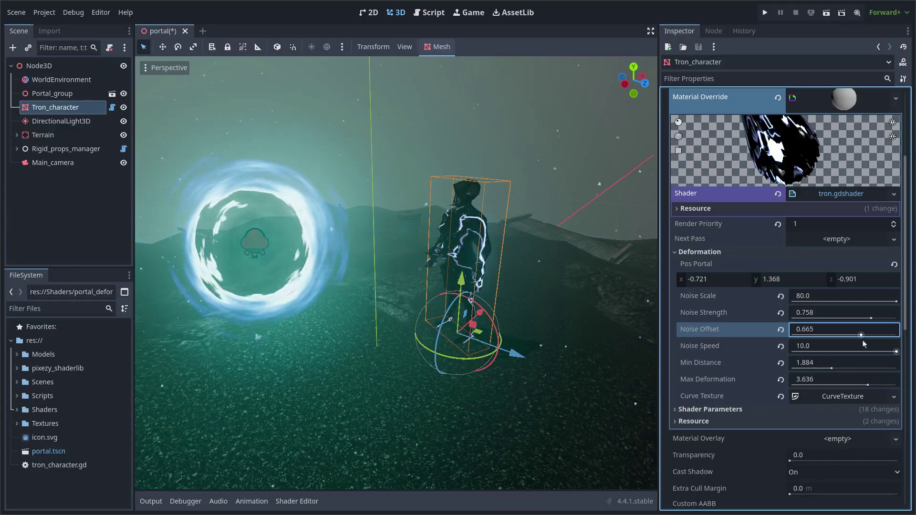
{"action": "left_click_drag", "start_coordinate": [832, 369], "coordinate": [829, 368]}
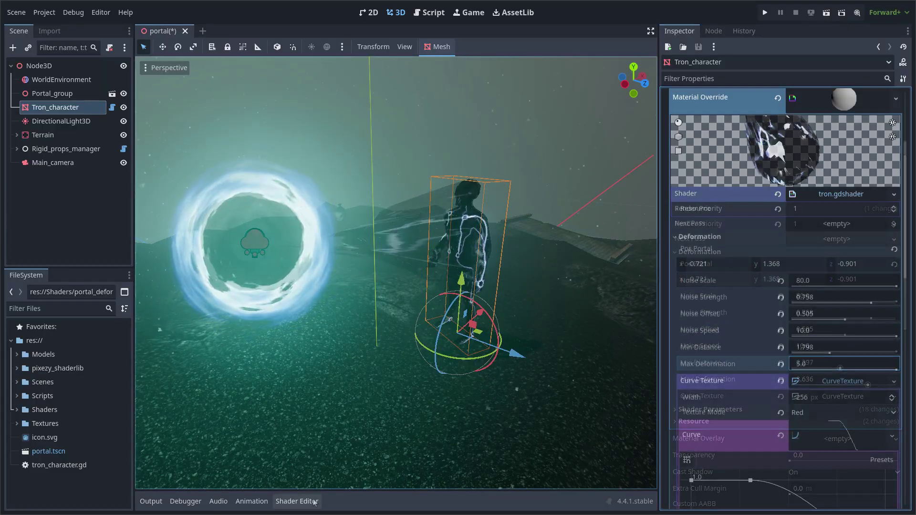
Open tron.gdshader in the shader editor and examine its uniforms and the portal deformation code in vertex().
{"action": "left_click", "coordinate": [296, 501]}
{"action": "left_click_drag", "start_coordinate": [372, 338], "coordinate": [260, 338]}
{"action": "scroll", "coordinate": [415, 364], "scroll_direction": "down", "scroll_amount": 6}
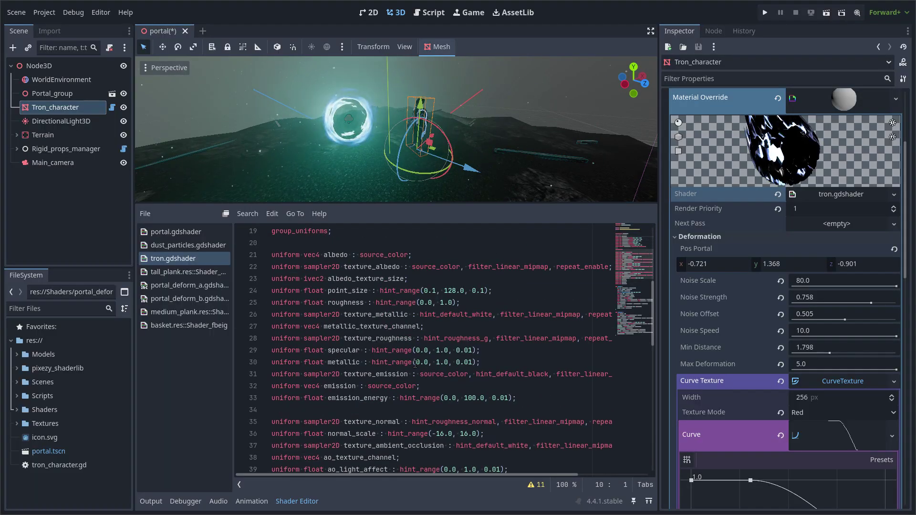
{"action": "scroll", "coordinate": [415, 364], "scroll_direction": "up", "scroll_amount": 3}
{"action": "scroll", "coordinate": [415, 364], "scroll_direction": "down", "scroll_amount": 2}
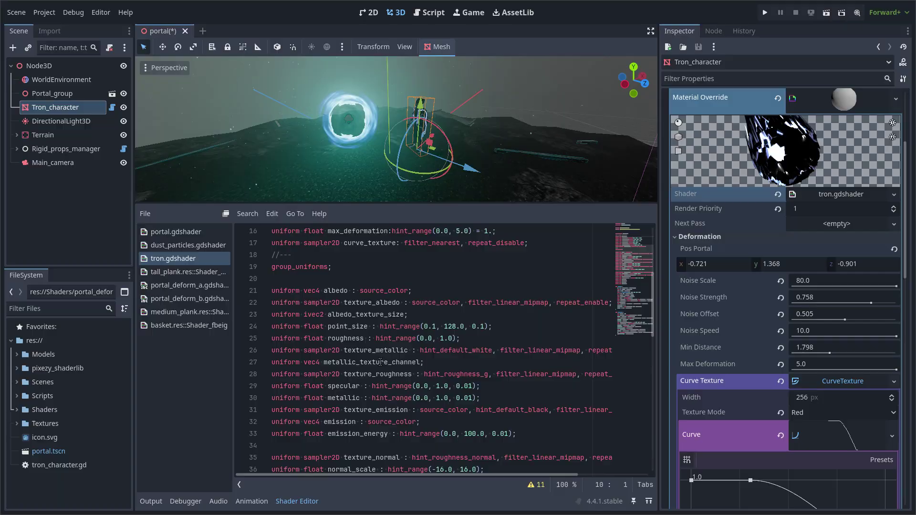
{"action": "scroll", "coordinate": [380, 362], "scroll_direction": "down", "scroll_amount": 4}
{"action": "scroll", "coordinate": [379, 367], "scroll_direction": "up", "scroll_amount": 9}
{"action": "scroll", "coordinate": [378, 372], "scroll_direction": "down", "scroll_amount": 14}
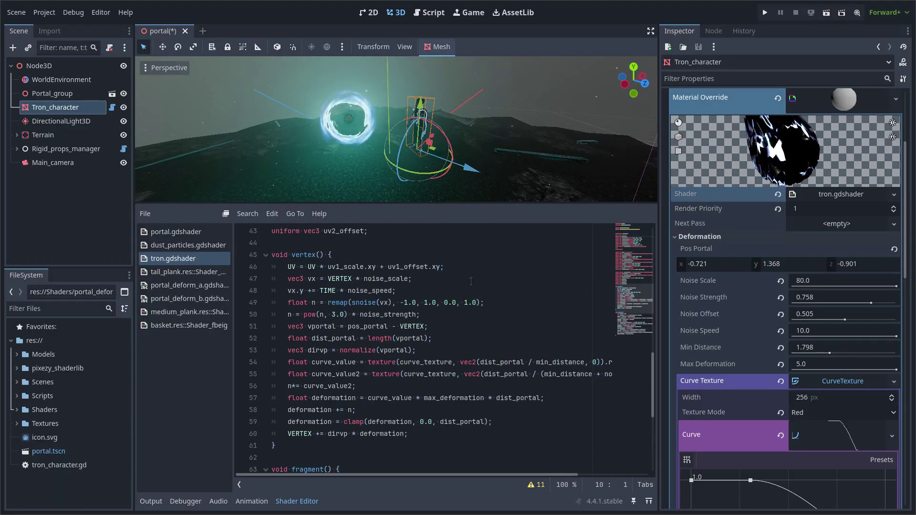
Review the fragment() function of tron.gdshader, highlighting its body, and close the shader editor.
{"action": "scroll", "coordinate": [291, 271], "scroll_direction": "down", "scroll_amount": 5}
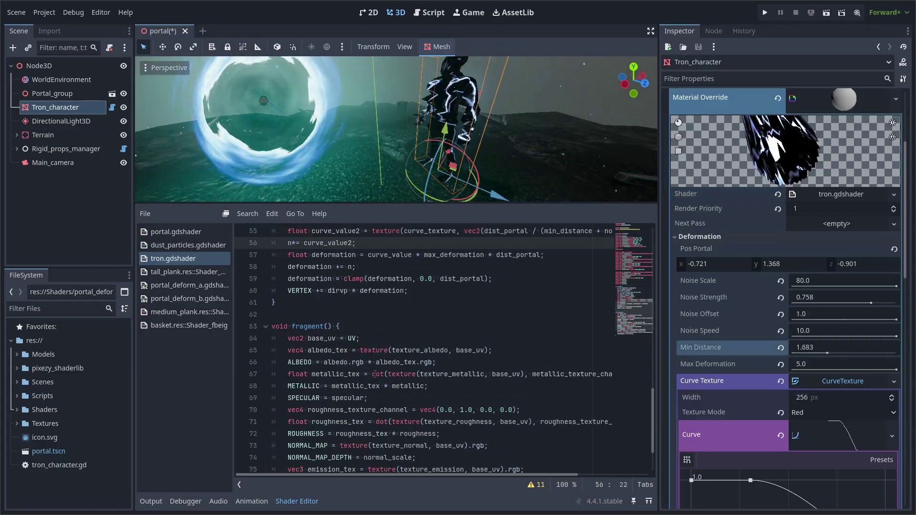
{"action": "left_click_drag", "start_coordinate": [289, 268], "coordinate": [441, 434]}
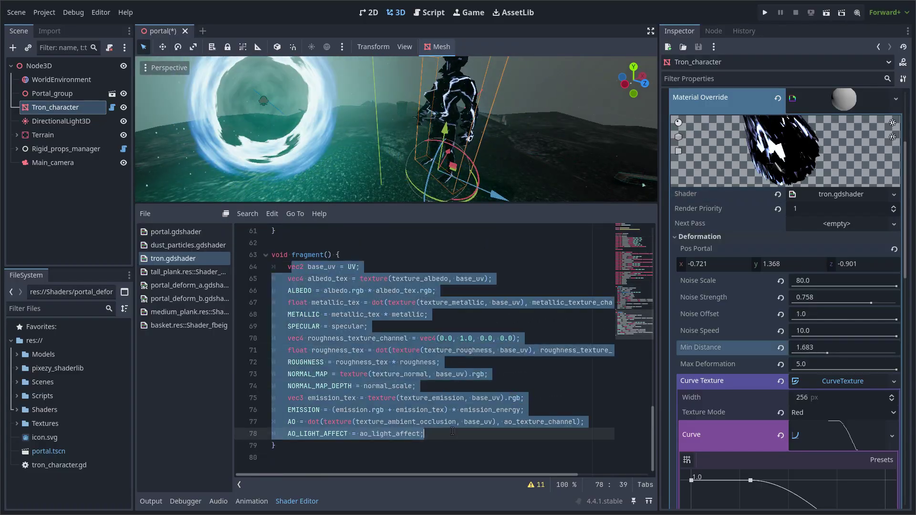
{"action": "left_click", "coordinate": [459, 410]}
{"action": "scroll", "coordinate": [475, 364], "scroll_direction": "up", "scroll_amount": 2}
{"action": "left_click", "coordinate": [300, 502]}
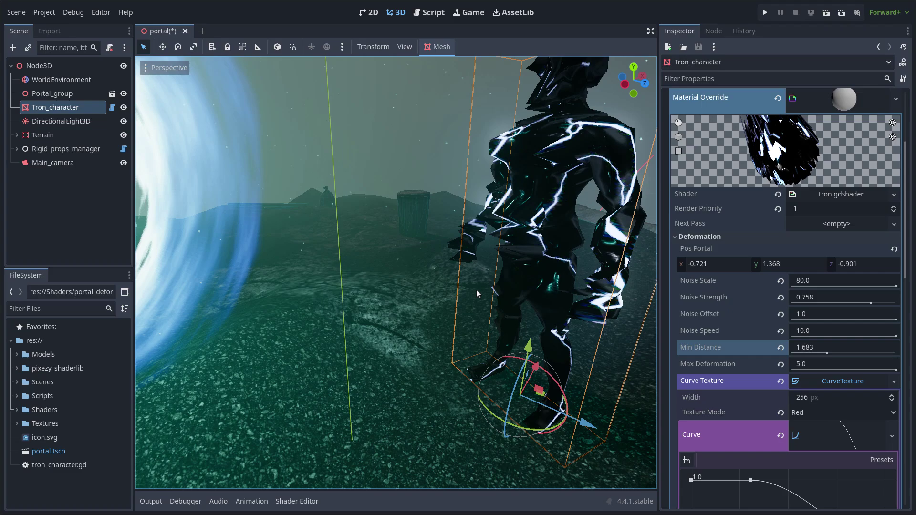
Survey the whole portal scene from above and look over the props under Rigid_props_manager, starting with tall_plank.
{"action": "scroll", "coordinate": [424, 291], "scroll_direction": "down", "scroll_amount": 12}
{"action": "middle_click_drag", "start_coordinate": [422, 289], "coordinate": [411, 345]}
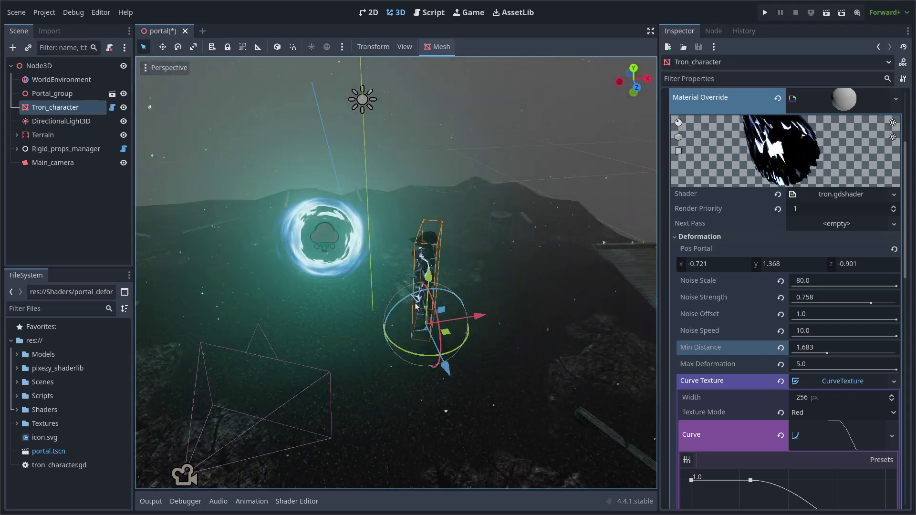
{"action": "middle_click_drag", "start_coordinate": [358, 215], "coordinate": [414, 244]}
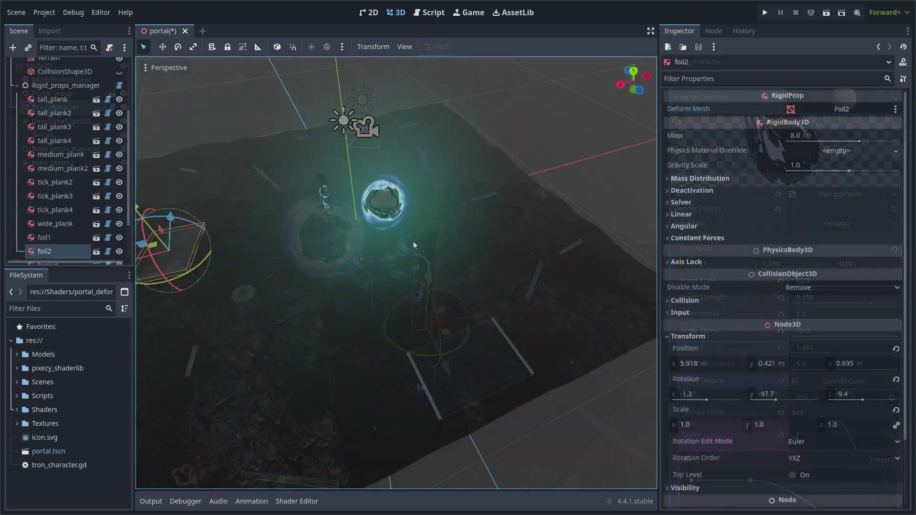
{"action": "middle_click_drag", "start_coordinate": [414, 244], "coordinate": [382, 240]}
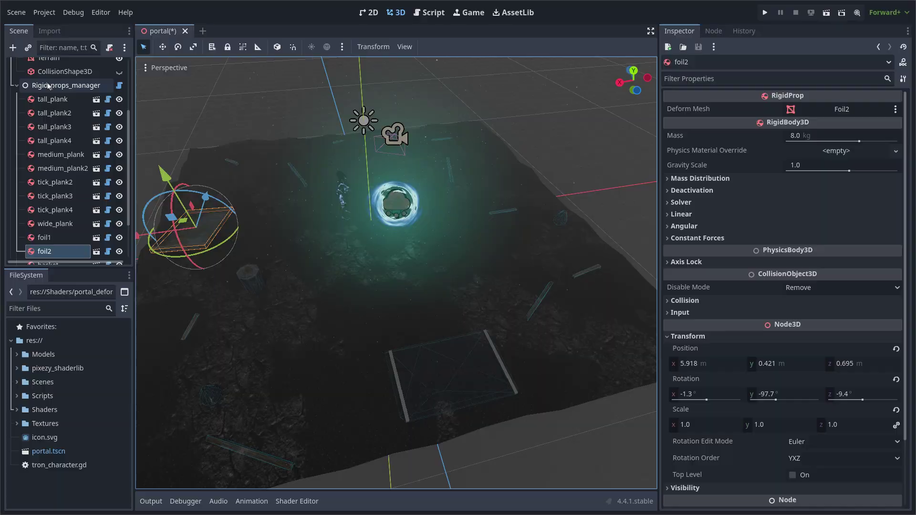
{"action": "left_click", "coordinate": [47, 85]}
{"action": "left_click", "coordinate": [53, 99]}
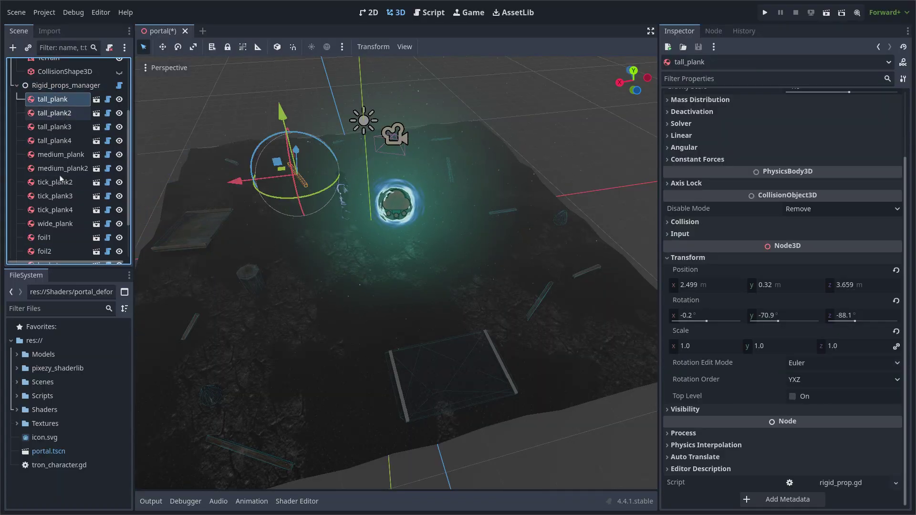
Inspect the foil2 prop up close in the terrain and open its own scene.
{"action": "left_click", "coordinate": [77, 249]}
{"action": "middle_click_drag", "start_coordinate": [200, 238], "coordinate": [455, 293]}
{"action": "scroll", "coordinate": [378, 379], "scroll_direction": "up", "scroll_amount": 10}
{"action": "scroll", "coordinate": [374, 352], "scroll_direction": "down", "scroll_amount": 6}
{"action": "middle_click_drag", "start_coordinate": [527, 355], "coordinate": [493, 267], "text": "shift"}
{"action": "scroll", "coordinate": [492, 268], "scroll_direction": "down", "scroll_amount": 4}
{"action": "middle_click_drag", "start_coordinate": [613, 370], "coordinate": [468, 186], "text": "shift"}
{"action": "scroll", "coordinate": [469, 186], "scroll_direction": "up", "scroll_amount": 3}
{"action": "left_click", "coordinate": [96, 253]}
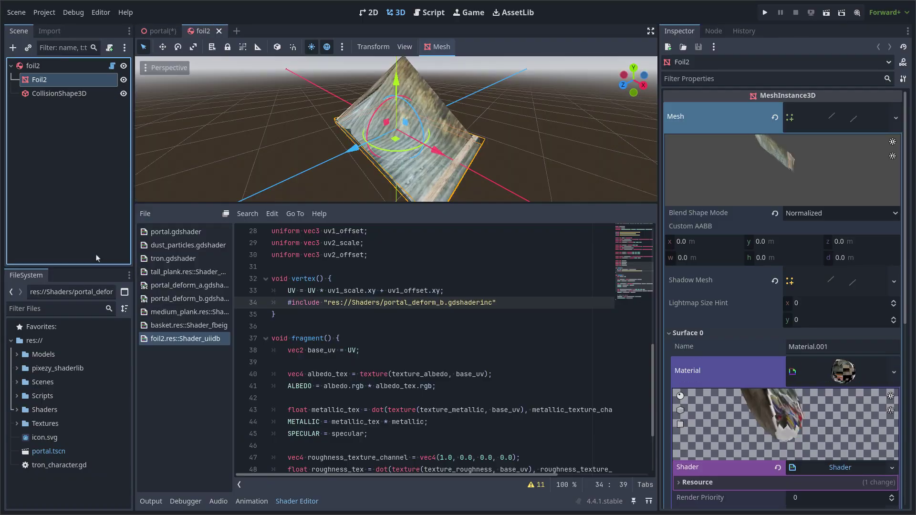
Examine the Foil2 mesh material's shader, its Deformation values and its Shader Parameters group.
{"action": "scroll", "coordinate": [835, 311], "scroll_direction": "down", "scroll_amount": 4}
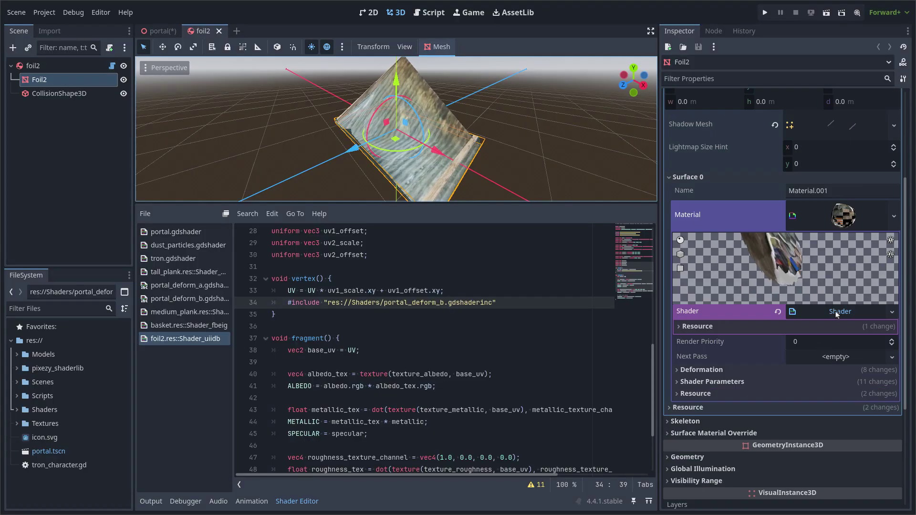
{"action": "left_click", "coordinate": [848, 311]}
{"action": "left_click", "coordinate": [701, 353]}
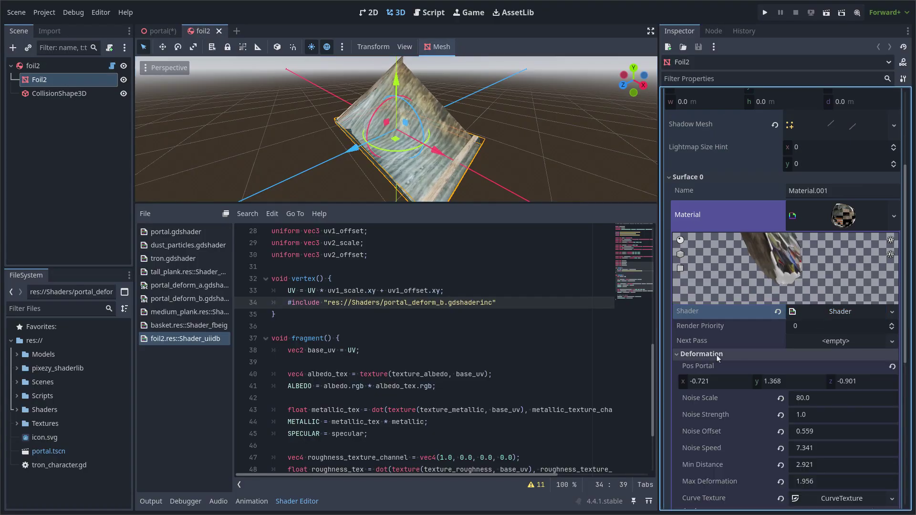
{"action": "scroll", "coordinate": [794, 393], "scroll_direction": "down", "scroll_amount": 3}
{"action": "left_click", "coordinate": [731, 409]}
{"action": "scroll", "coordinate": [730, 409], "scroll_direction": "down", "scroll_amount": 7}
{"action": "scroll", "coordinate": [832, 378], "scroll_direction": "down", "scroll_amount": 5}
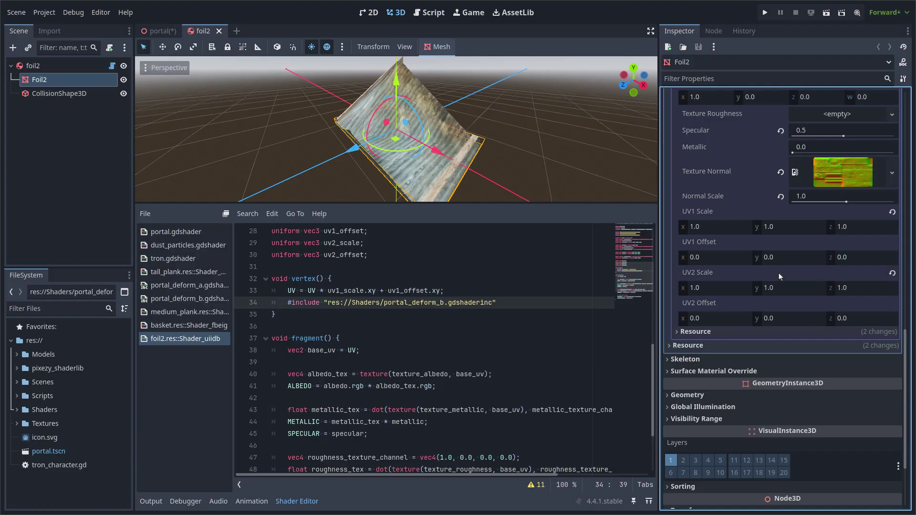
{"action": "scroll", "coordinate": [832, 378], "scroll_direction": "up", "scroll_amount": 5}
{"action": "scroll", "coordinate": [832, 379], "scroll_direction": "up", "scroll_amount": 1}
{"action": "scroll", "coordinate": [835, 290], "scroll_direction": "up", "scroll_amount": 4}
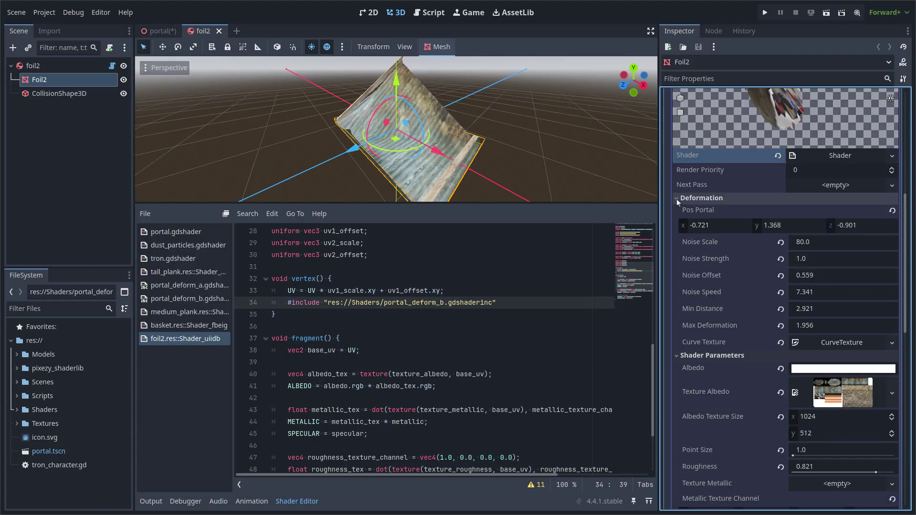
{"action": "left_click", "coordinate": [749, 358]}
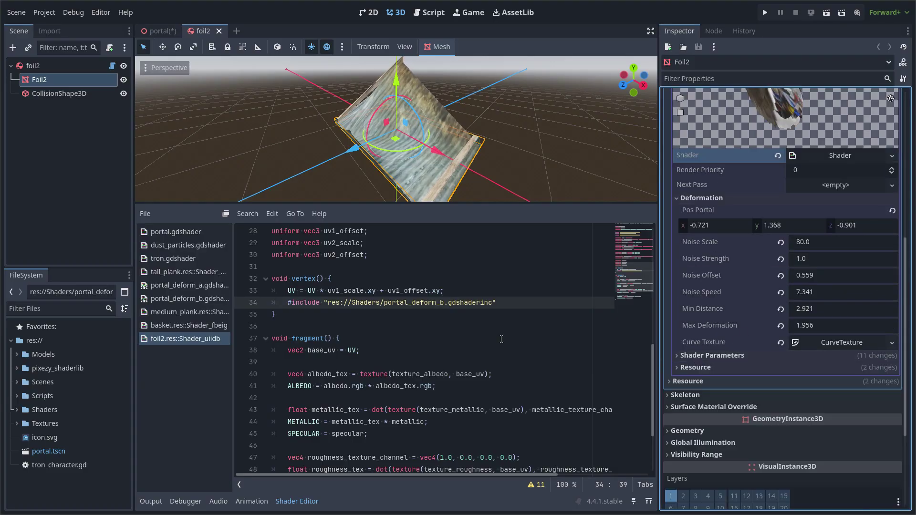
Highlight the portal_deform_b.gdshaderinc include in foil2's vertex() and examine the vertex deformation code in that include file.
{"action": "left_click_drag", "start_coordinate": [503, 305], "coordinate": [298, 301]}
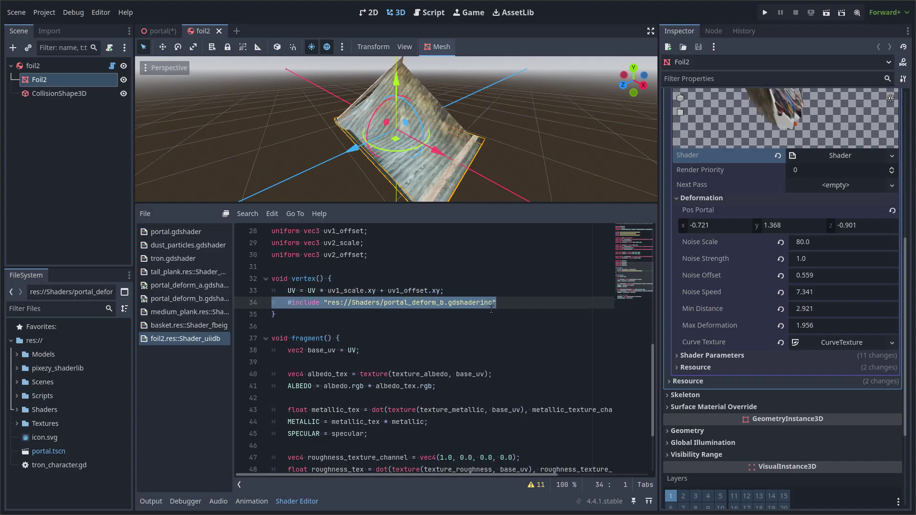
{"action": "left_click", "coordinate": [200, 299]}
{"action": "left_click_drag", "start_coordinate": [287, 254], "coordinate": [429, 422]}
{"action": "left_click", "coordinate": [472, 410]}
{"action": "left_click", "coordinate": [359, 233]}
{"action": "key", "text": "Down"}
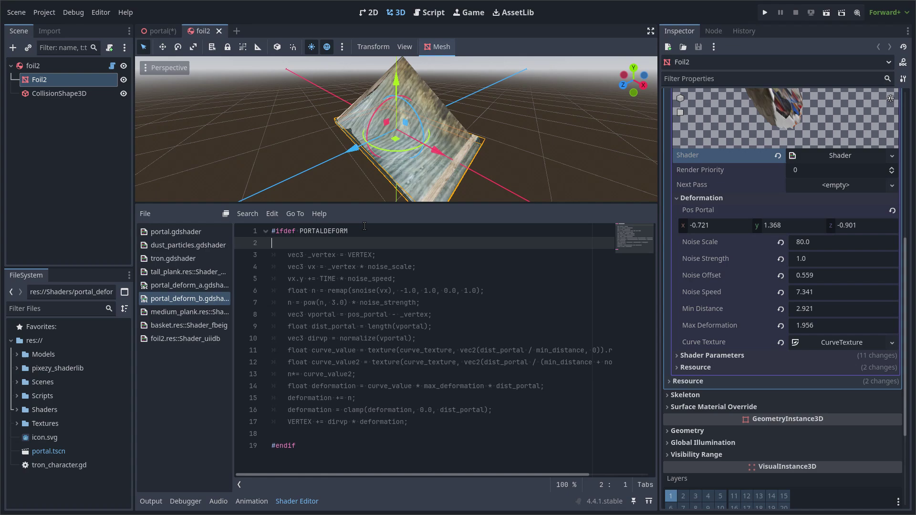
{"action": "left_click_drag", "start_coordinate": [288, 248], "coordinate": [288, 427]}
Review the deformation uniforms in the portal_deform_a include and the define and include lines of the tall_plank shader.
{"action": "left_click", "coordinate": [202, 285]}
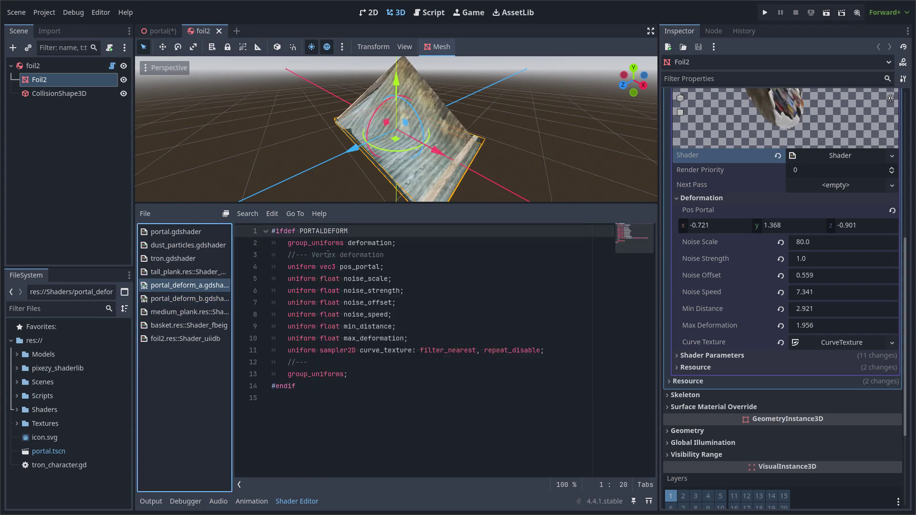
{"action": "left_click", "coordinate": [354, 380]}
{"action": "left_click", "coordinate": [376, 255]}
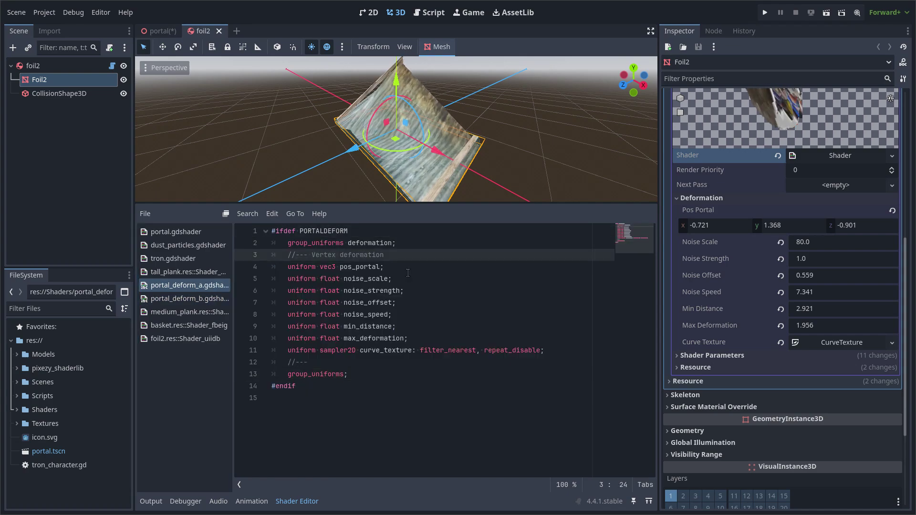
{"action": "left_click", "coordinate": [199, 272]}
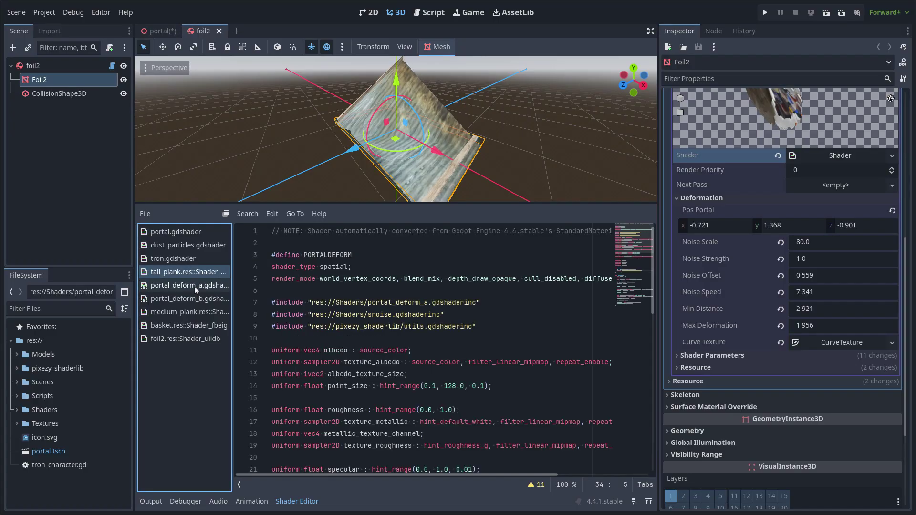
{"action": "left_click", "coordinate": [199, 298]}
Insert a blank line below #ifdef PORTALDEFORM and another above #endif in the portal_deform_a include.
{"action": "left_click", "coordinate": [200, 286]}
{"action": "left_click", "coordinate": [370, 232]}
{"action": "key", "text": "Return"}
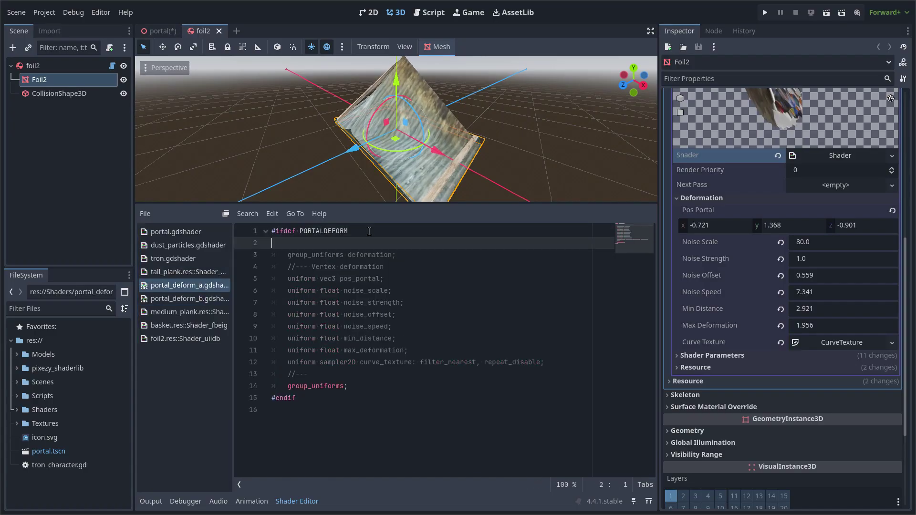
{"action": "left_click", "coordinate": [362, 386]}
{"action": "key", "text": "Return"}
{"action": "left_click", "coordinate": [374, 265]}
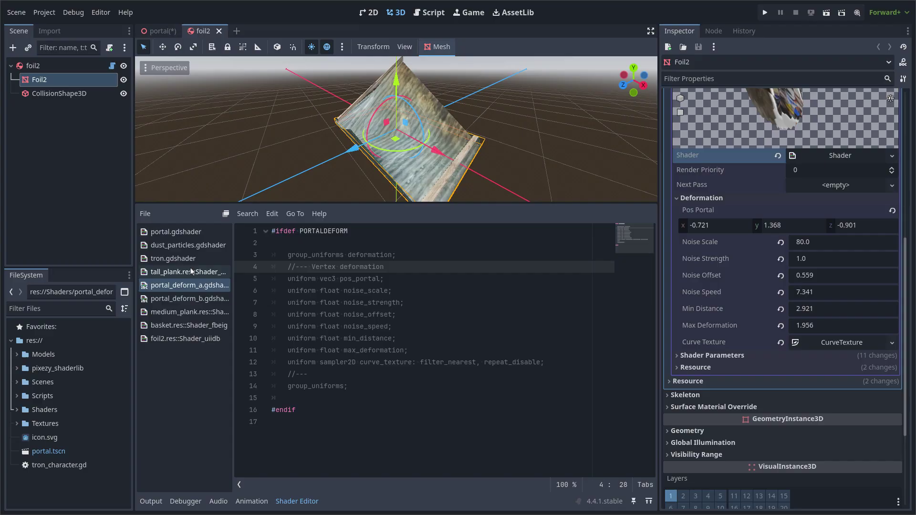
Return to foil2's shader and review the define and include lines at its beginning.
{"action": "left_click", "coordinate": [205, 339]}
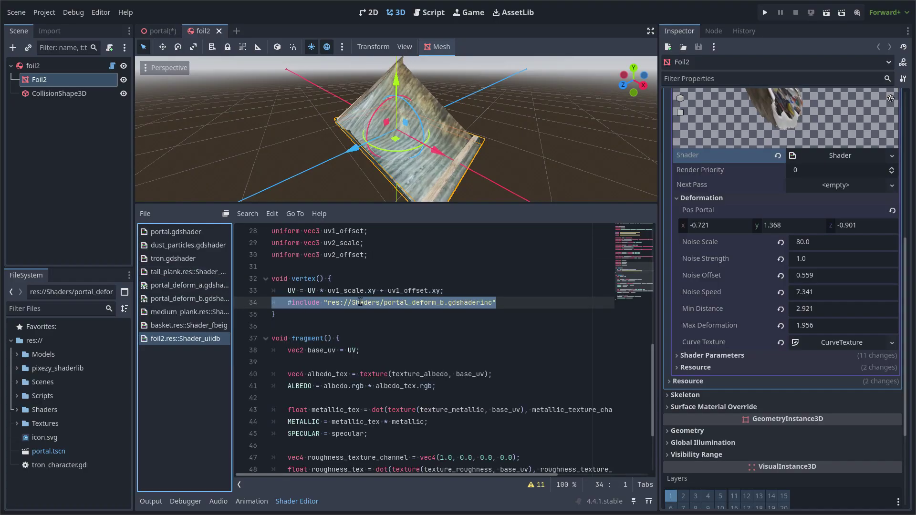
{"action": "scroll", "coordinate": [387, 311], "scroll_direction": "up", "scroll_amount": 9}
{"action": "triple_click", "coordinate": [370, 260]}
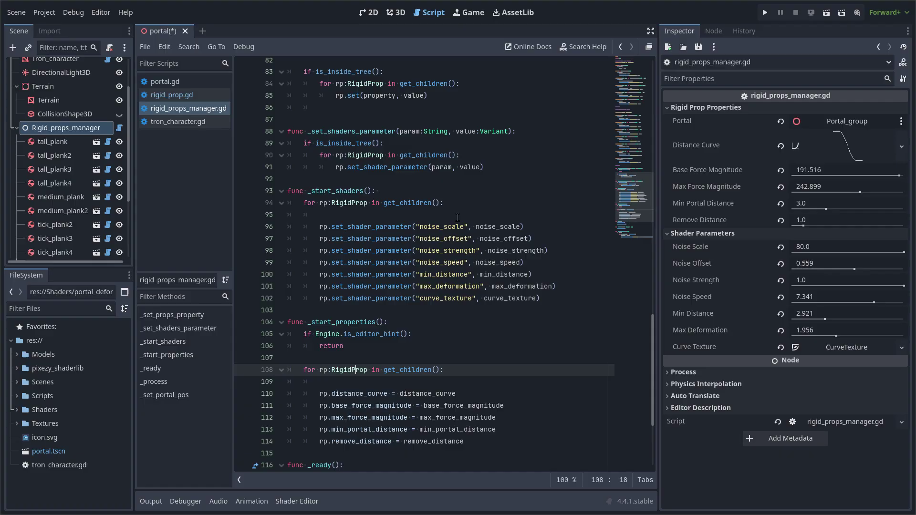
Examine how _set_shaders_parameter and _start_shaders in rigid_props_manager.gd pass shader parameters to each RigidProp child.
{"action": "scroll", "coordinate": [457, 218], "scroll_direction": "up", "scroll_amount": 1}
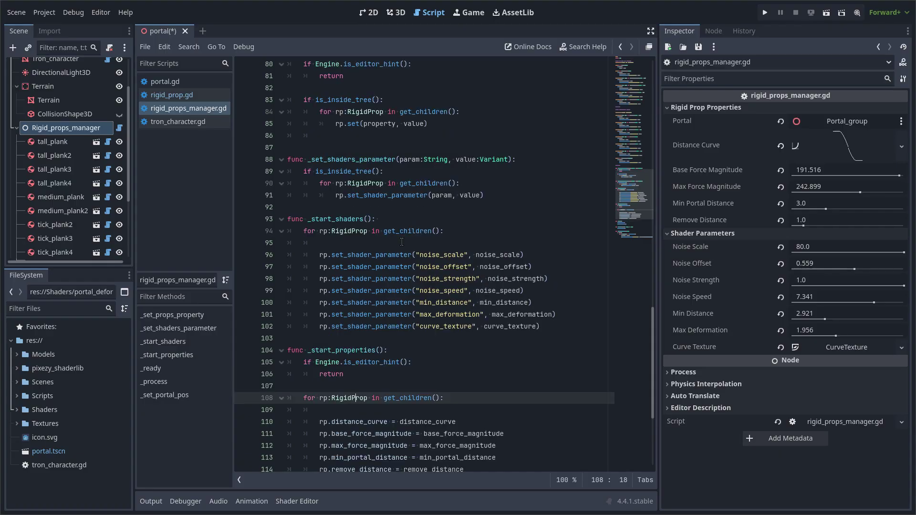
{"action": "scroll", "coordinate": [429, 245], "scroll_direction": "down", "scroll_amount": 5}
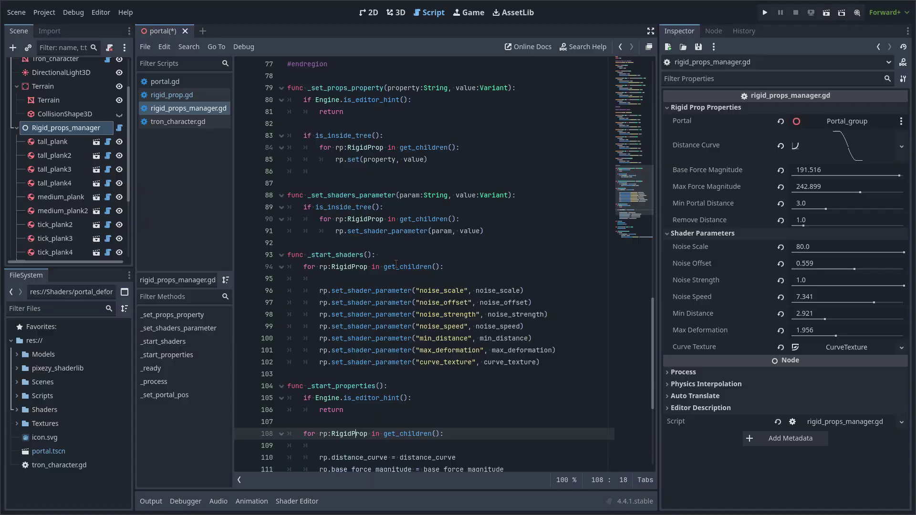
{"action": "left_click_drag", "start_coordinate": [495, 238], "coordinate": [427, 233]}
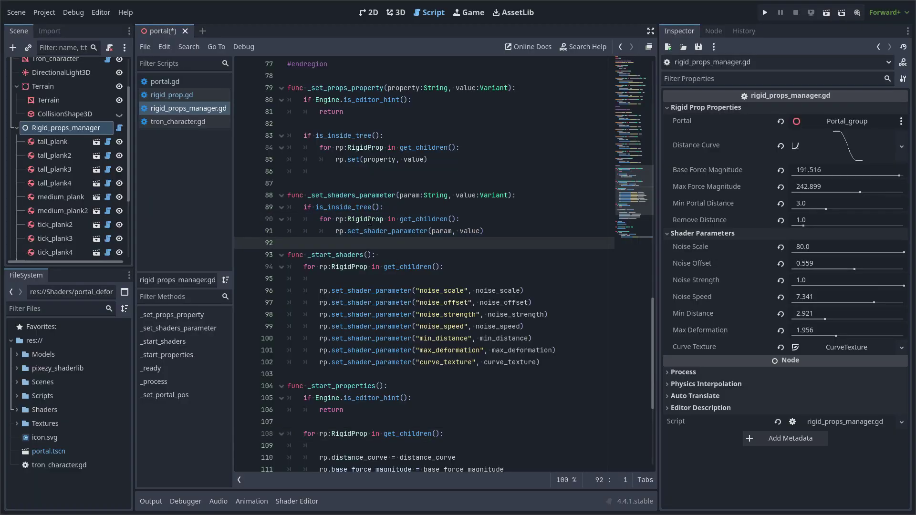
{"action": "left_click", "coordinate": [368, 219]}
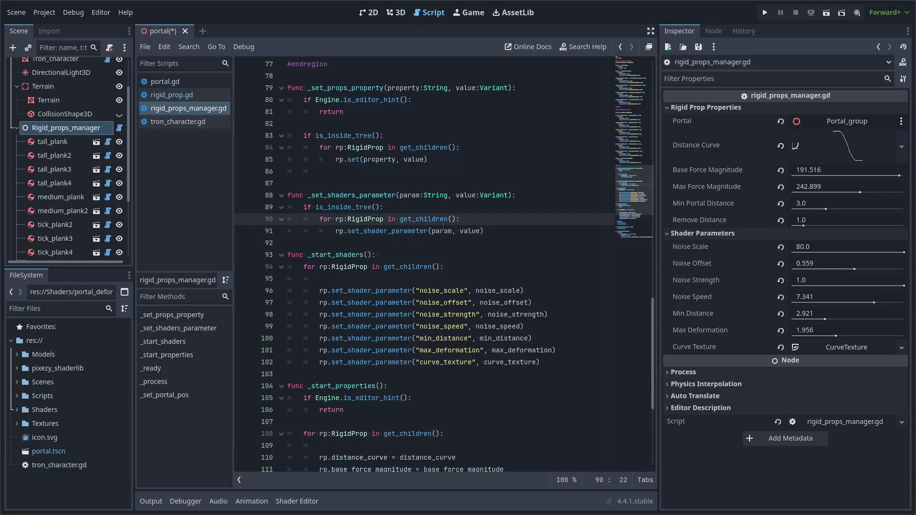
Go to the RigidProp class definition and examine how set_shader_parameter applies a value to the deform_mesh's active material.
{"action": "left_click", "coordinate": [366, 219], "text": "ctrl"}
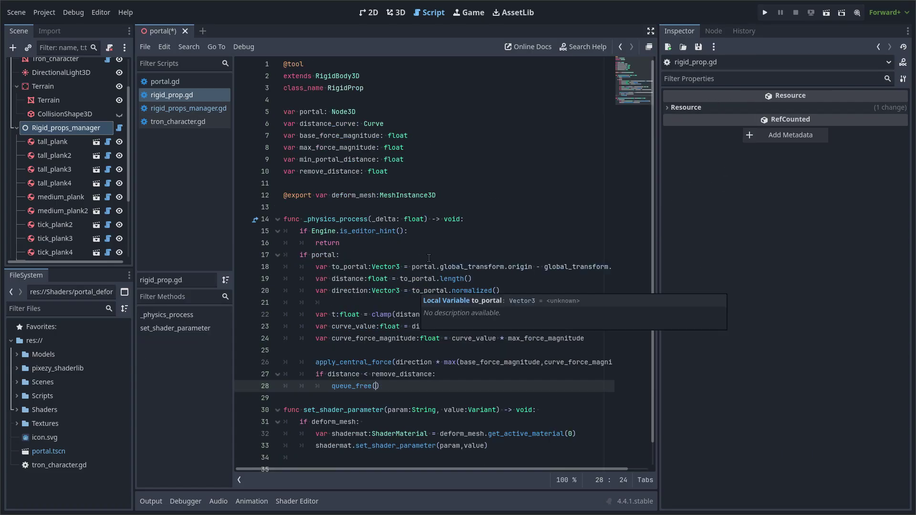
{"action": "scroll", "coordinate": [462, 433], "scroll_direction": "down", "scroll_amount": 1}
{"action": "mouse_move", "coordinate": [488, 421]}
{"action": "left_mouse_down"}
{"action": "mouse_move", "coordinate": [301, 410]}
{"action": "mouse_move", "coordinate": [501, 426]}
{"action": "left_mouse_up"}
{"action": "left_click", "coordinate": [567, 404]}
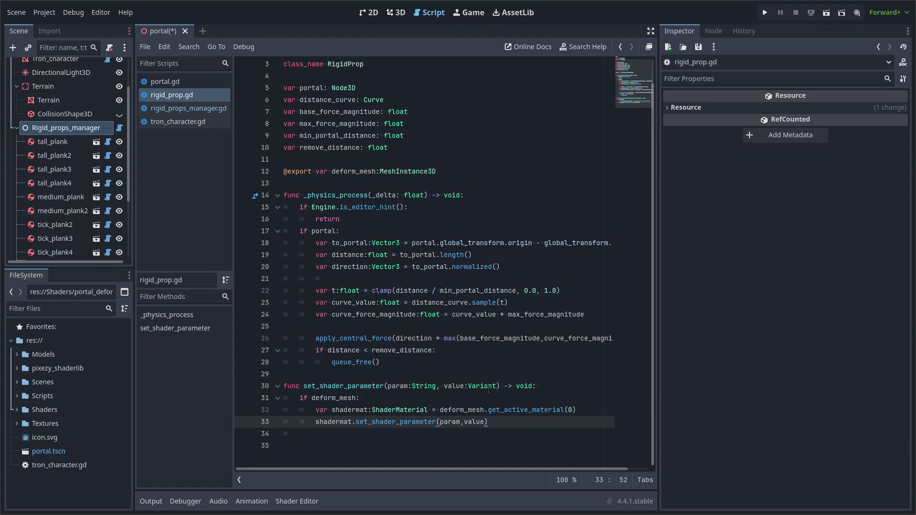
Return to the 3D view of the portal scene and open the Portal_group scene.
{"action": "left_click", "coordinate": [399, 15]}
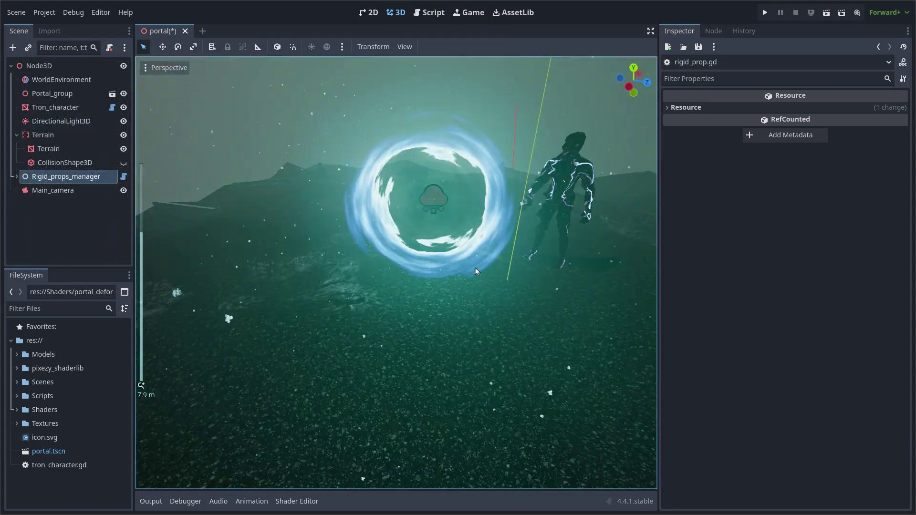
{"action": "left_click", "coordinate": [475, 268]}
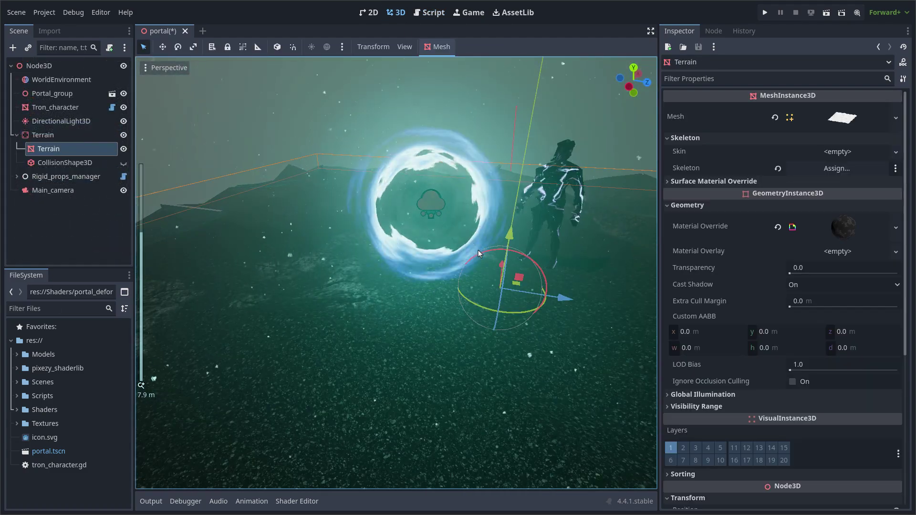
{"action": "left_click", "coordinate": [53, 93]}
{"action": "left_click", "coordinate": [112, 93]}
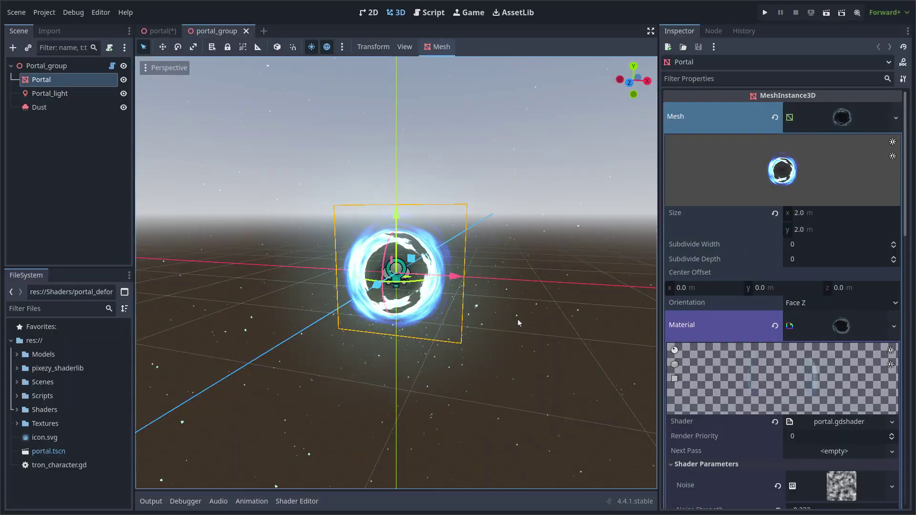
View the portal up close and select the Dust particles node to inspect its settings and shader.
{"action": "middle_click_drag", "start_coordinate": [519, 321], "coordinate": [539, 326]}
{"action": "scroll", "coordinate": [534, 324], "scroll_direction": "up", "scroll_amount": 5}
{"action": "left_click", "coordinate": [37, 112]}
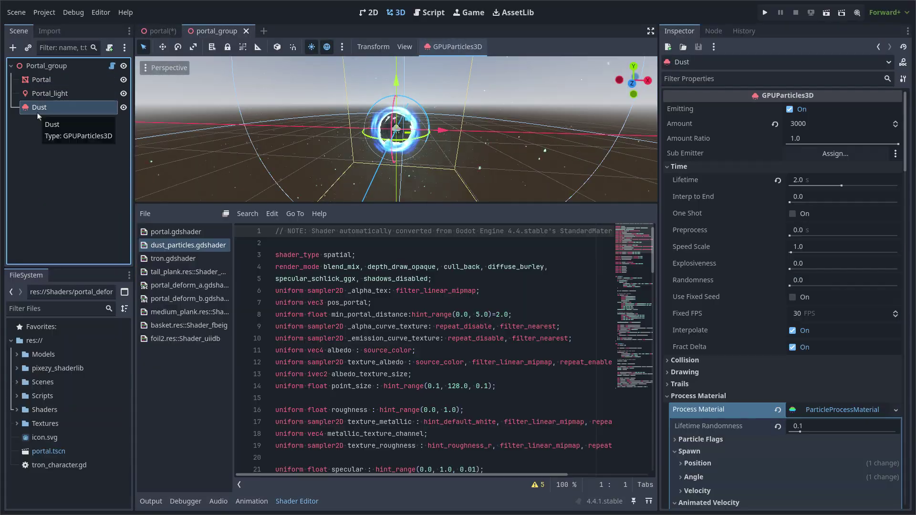
Open dust_particles.gdshader from the Dust node's material override and examine the INSTANCE_ID line that sets particle_frame in its vertex function.
{"action": "left_click", "coordinate": [293, 501]}
{"action": "scroll", "coordinate": [405, 282], "scroll_direction": "up", "scroll_amount": 4}
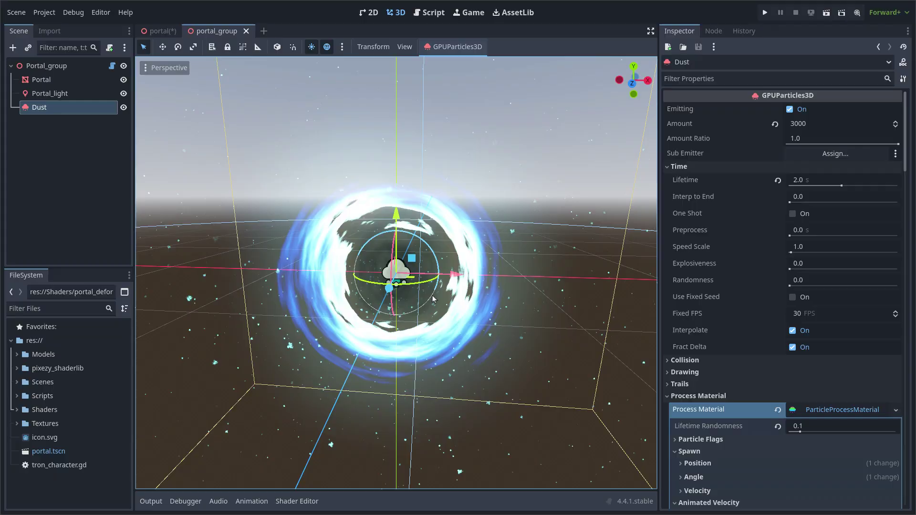
{"action": "scroll", "coordinate": [830, 343], "scroll_direction": "down", "scroll_amount": 10}
{"action": "scroll", "coordinate": [830, 343], "scroll_direction": "down", "scroll_amount": 12}
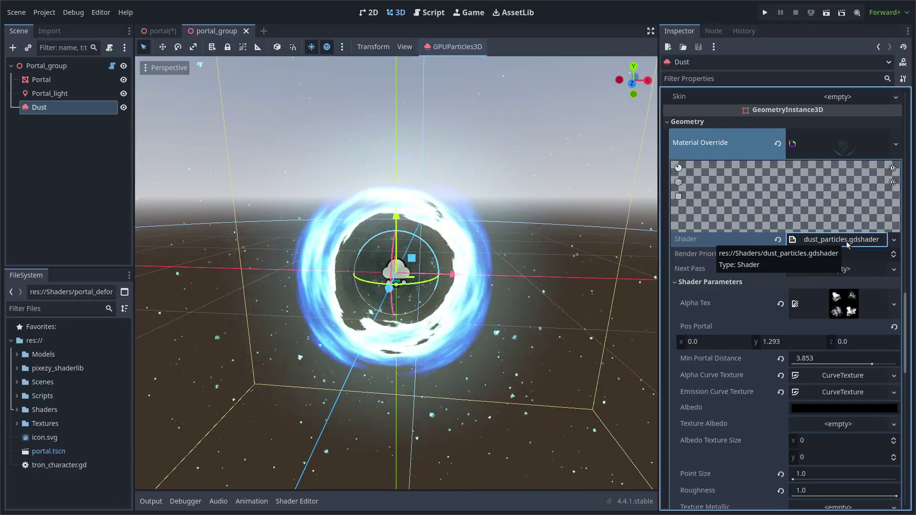
{"action": "left_click", "coordinate": [840, 239]}
{"action": "scroll", "coordinate": [329, 363], "scroll_direction": "down", "scroll_amount": 20}
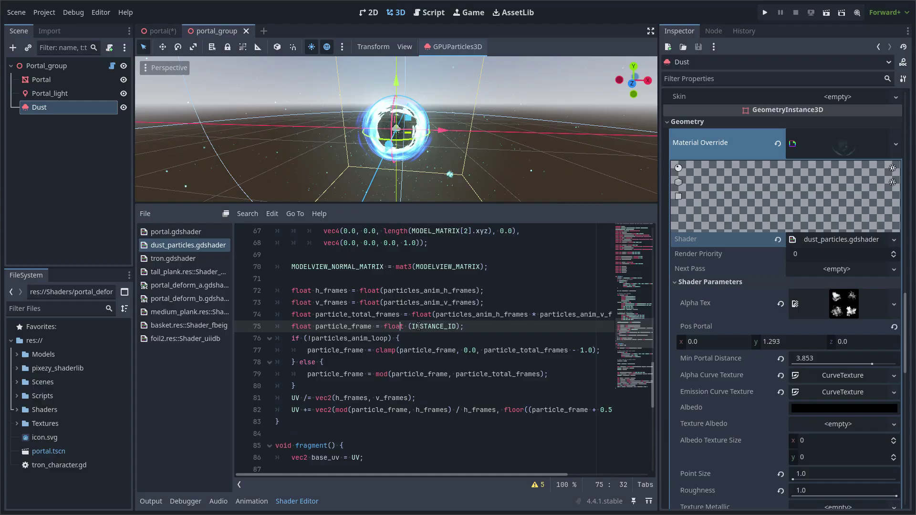
{"action": "left_click_drag", "start_coordinate": [662, 374], "coordinate": [750, 353]}
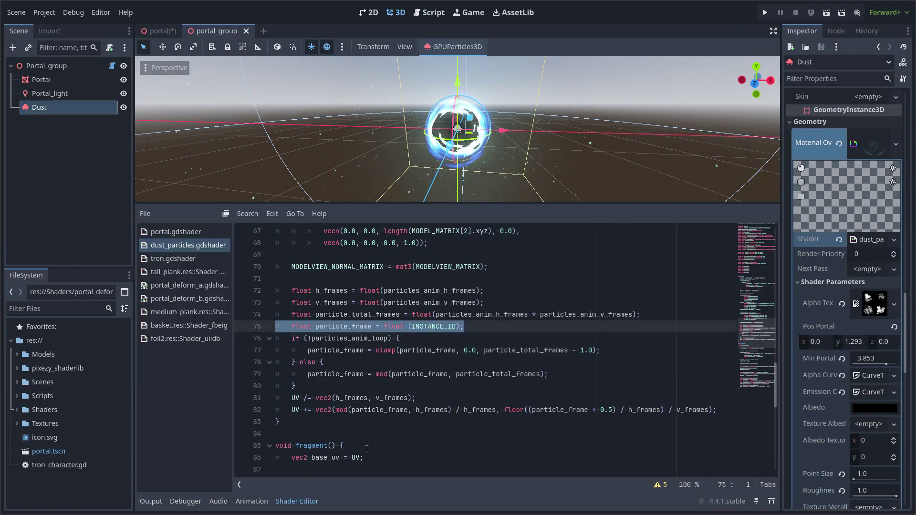
Close the shader code, view the portal with its dust at full height, and hide the Dust node.
{"action": "left_click", "coordinate": [297, 501]}
{"action": "scroll", "coordinate": [662, 386], "scroll_direction": "up", "scroll_amount": 5}
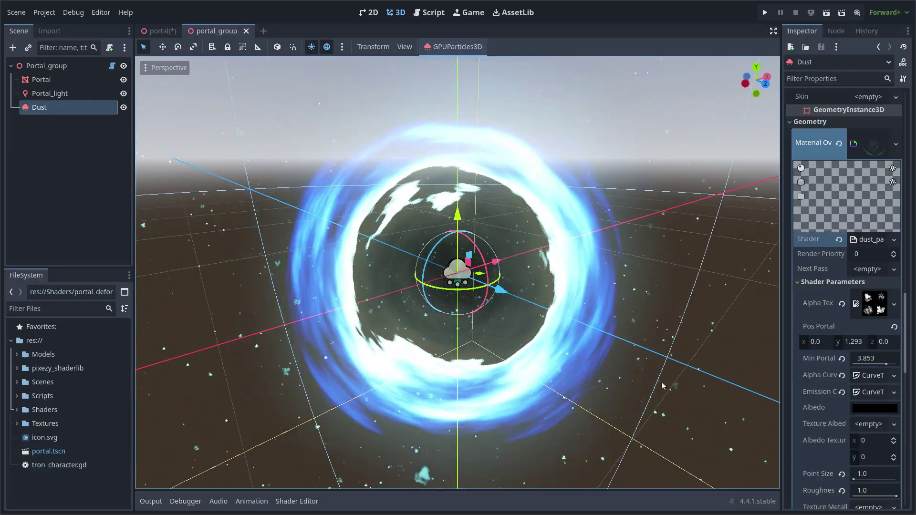
{"action": "middle_click_drag", "start_coordinate": [662, 385], "coordinate": [777, 306]}
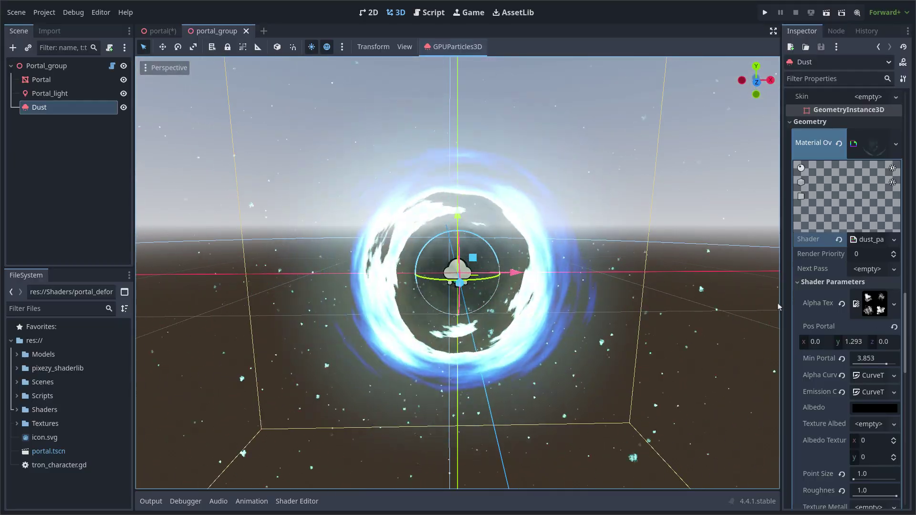
{"action": "left_click_drag", "start_coordinate": [778, 307], "coordinate": [716, 305]}
{"action": "left_click", "coordinate": [123, 108]}
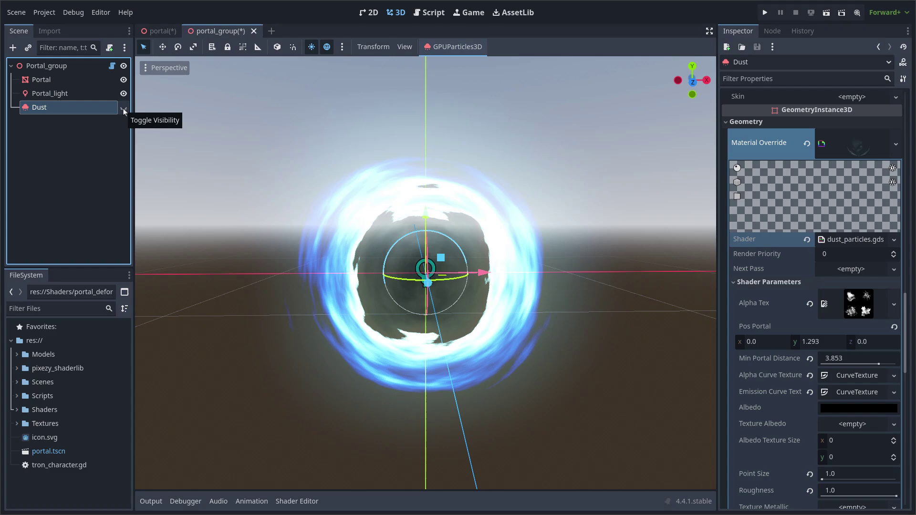
Select the Portal mesh and open the portal.gdshader used by its material.
{"action": "left_click", "coordinate": [98, 93]}
{"action": "left_click", "coordinate": [99, 80]}
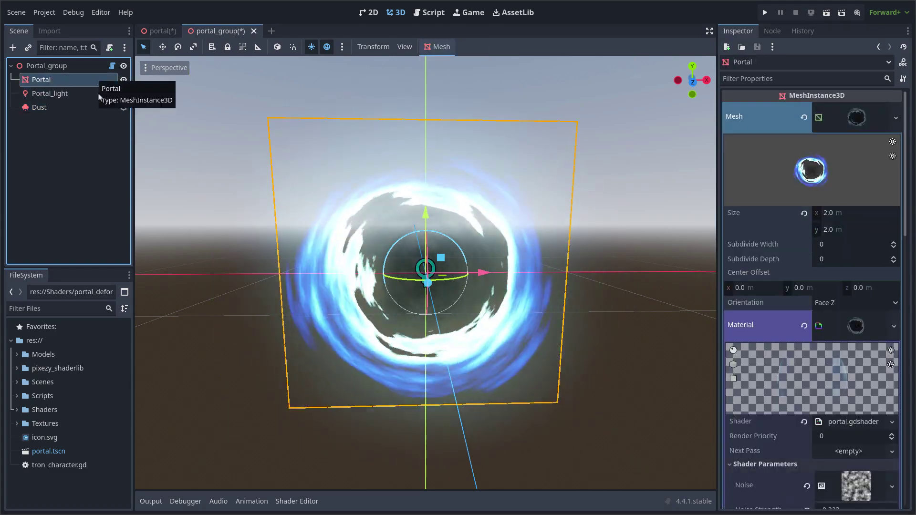
{"action": "scroll", "coordinate": [811, 334], "scroll_direction": "down", "scroll_amount": 5}
{"action": "left_click", "coordinate": [853, 265]}
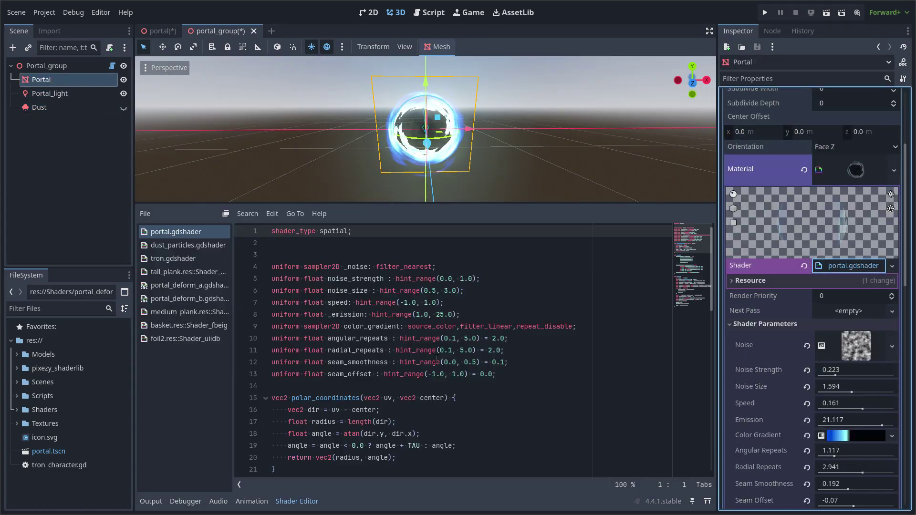
Examine the polar_coordinates and vertex functions in portal.gdshader, followed by the noise1 and noise2 sampling lines in fragment.
{"action": "scroll", "coordinate": [361, 451], "scroll_direction": "down", "scroll_amount": 2}
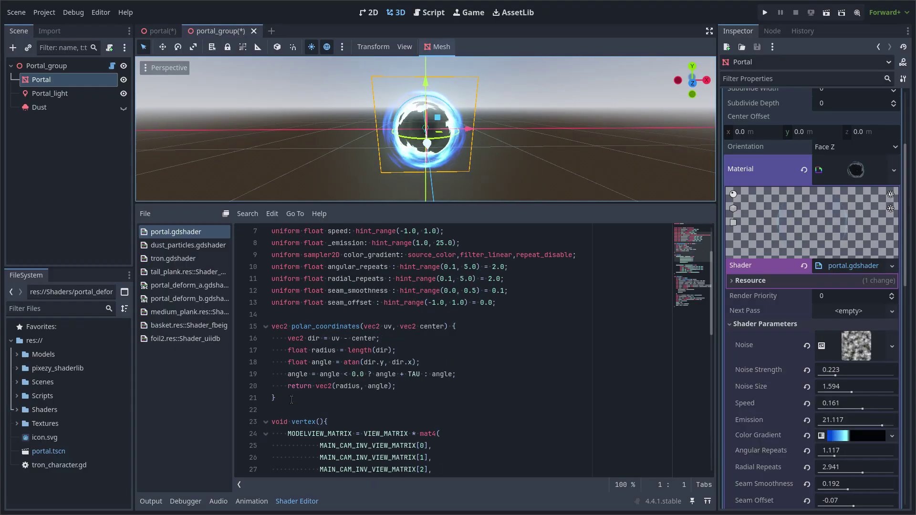
{"action": "left_click_drag", "start_coordinate": [361, 398], "coordinate": [360, 315]}
{"action": "left_click", "coordinate": [360, 362]}
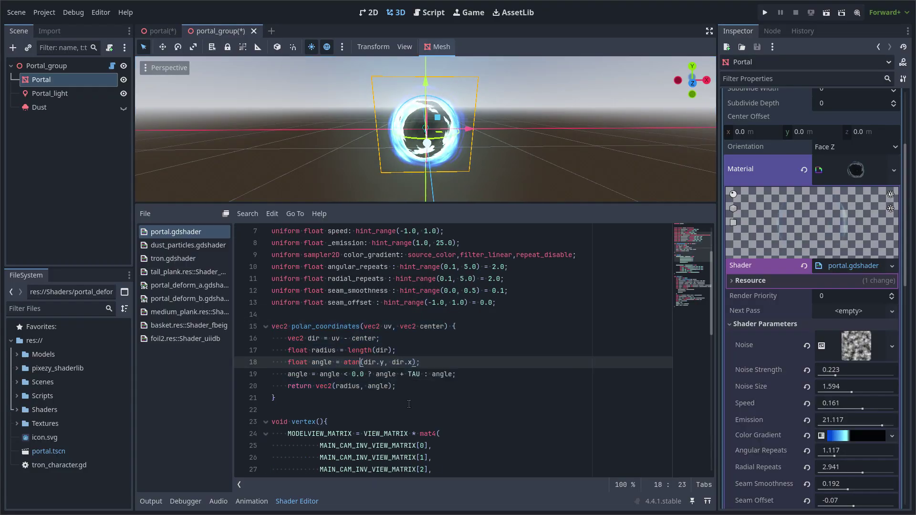
{"action": "left_click_drag", "start_coordinate": [275, 398], "coordinate": [270, 327]}
{"action": "scroll", "coordinate": [415, 351], "scroll_direction": "down", "scroll_amount": 4}
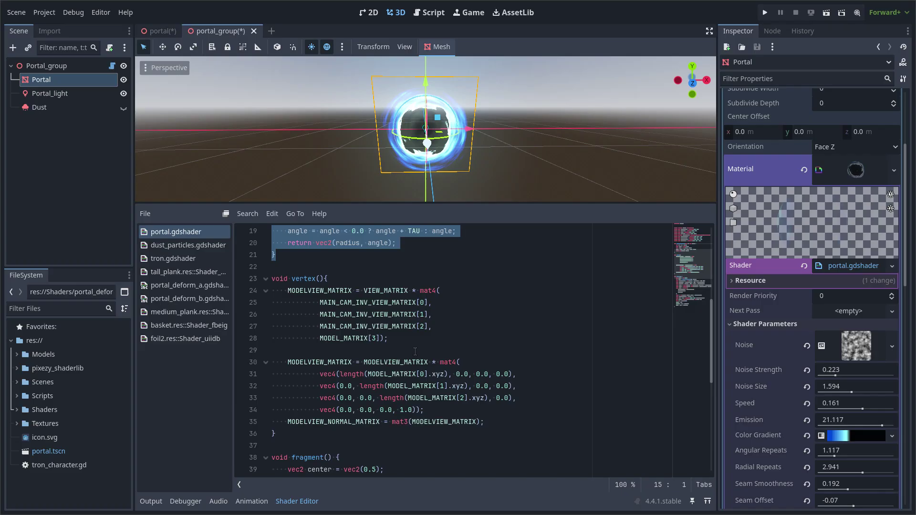
{"action": "left_click_drag", "start_coordinate": [278, 434], "coordinate": [272, 266]}
{"action": "left_click", "coordinate": [415, 338]}
{"action": "scroll", "coordinate": [416, 366], "scroll_direction": "down", "scroll_amount": 6}
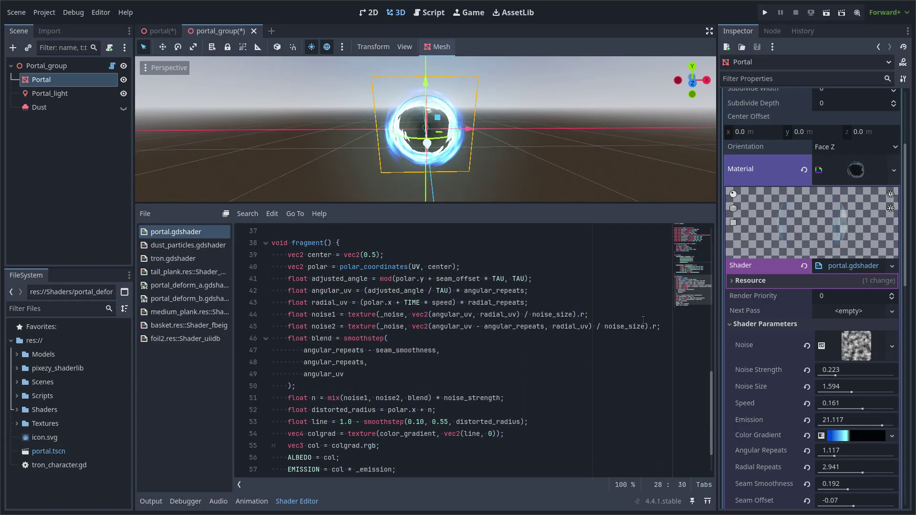
{"action": "left_click_drag", "start_coordinate": [660, 326], "coordinate": [271, 314]}
Set the portal's Seam Offset to -1.0 and compare Seam Smoothness at 0.0 and 0.116, keeping 0.116.
{"action": "scroll", "coordinate": [820, 433], "scroll_direction": "down", "scroll_amount": 3}
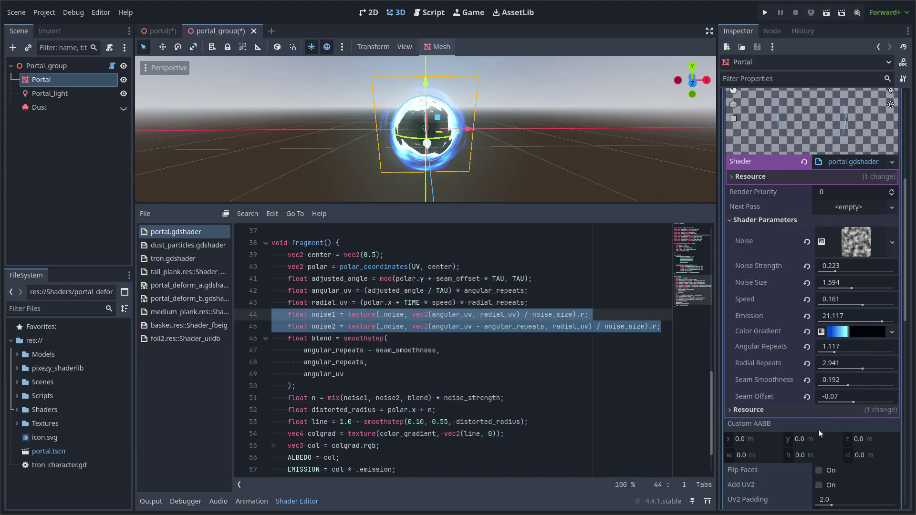
{"action": "left_click_drag", "start_coordinate": [853, 402], "coordinate": [805, 391]}
{"action": "scroll", "coordinate": [425, 144], "scroll_direction": "up", "scroll_amount": 5}
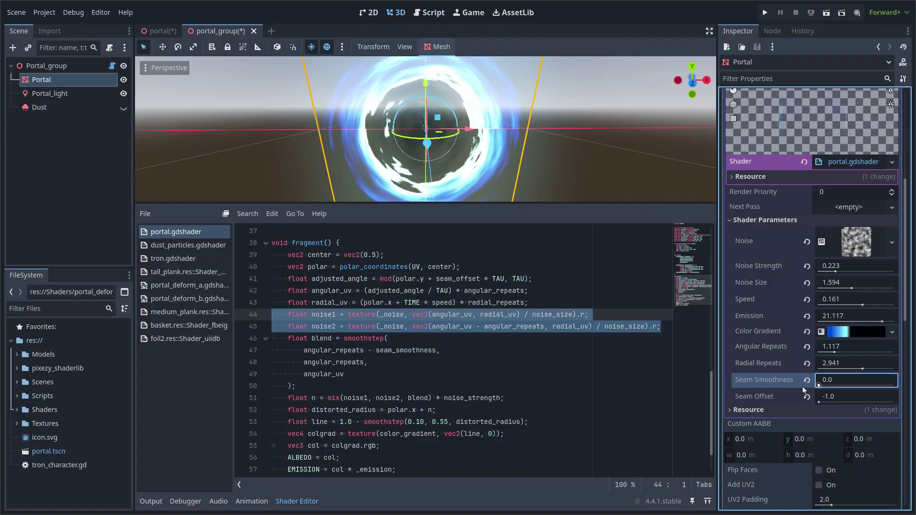
{"action": "middle_click_drag", "start_coordinate": [548, 117], "coordinate": [543, 177]}
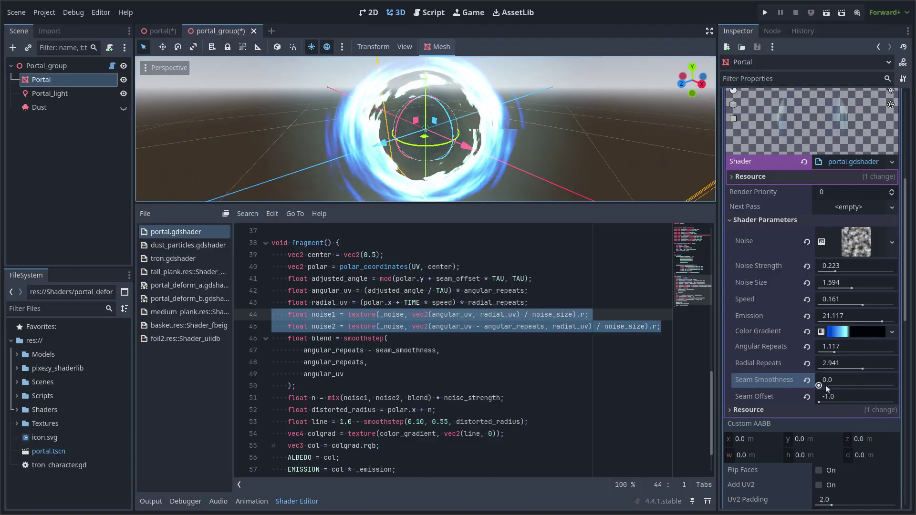
{"action": "middle_click_drag", "start_coordinate": [602, 153], "coordinate": [582, 162]}
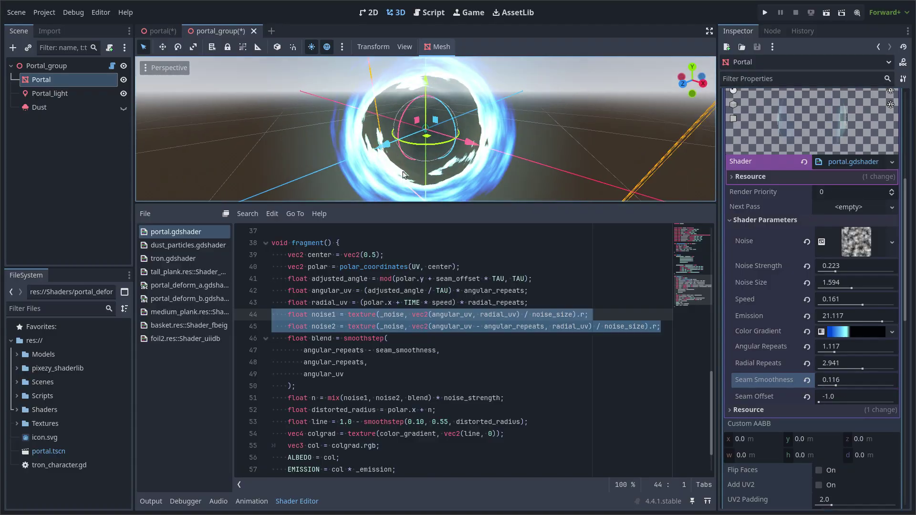
Change the first stop of the portal's Color Gradient to magenta.
{"action": "scroll", "coordinate": [421, 347], "scroll_direction": "down", "scroll_amount": 2}
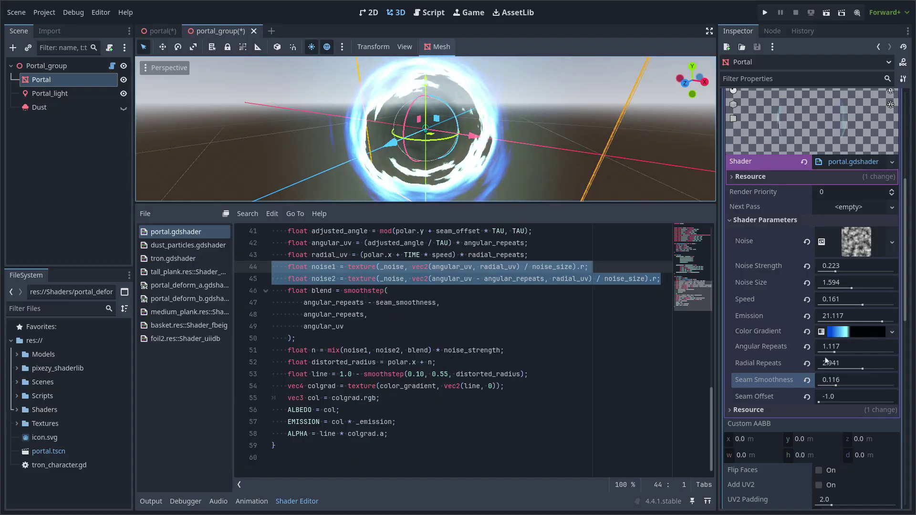
{"action": "left_click", "coordinate": [832, 331]}
{"action": "double_click", "coordinate": [745, 387]}
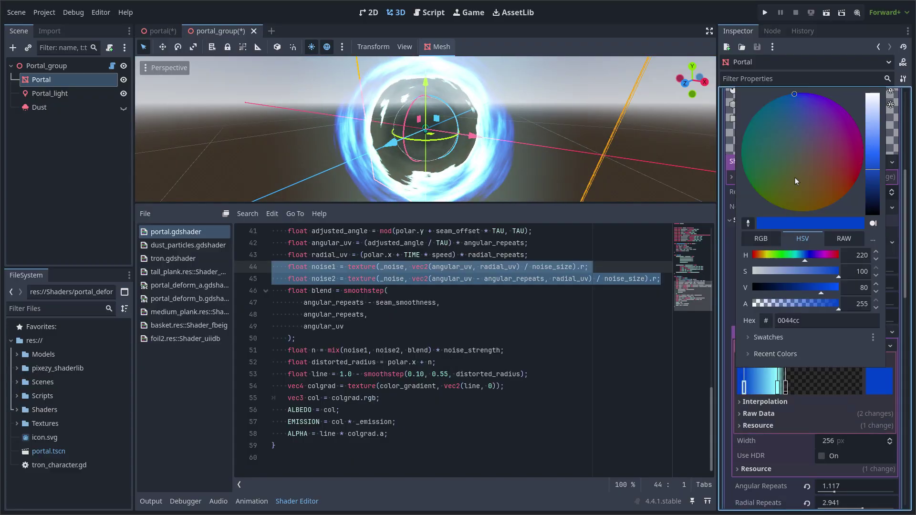
{"action": "left_click_drag", "start_coordinate": [849, 143], "coordinate": [884, 131]}
Recolour the light cyan stop of the portal's gradient to orange-red and close the gradient settings.
{"action": "double_click", "coordinate": [778, 390]}
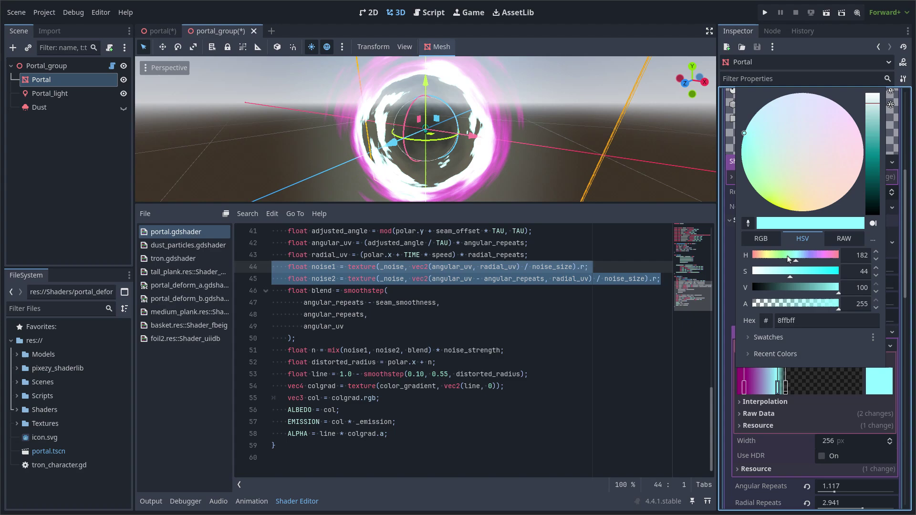
{"action": "left_click_drag", "start_coordinate": [788, 259], "coordinate": [759, 258]}
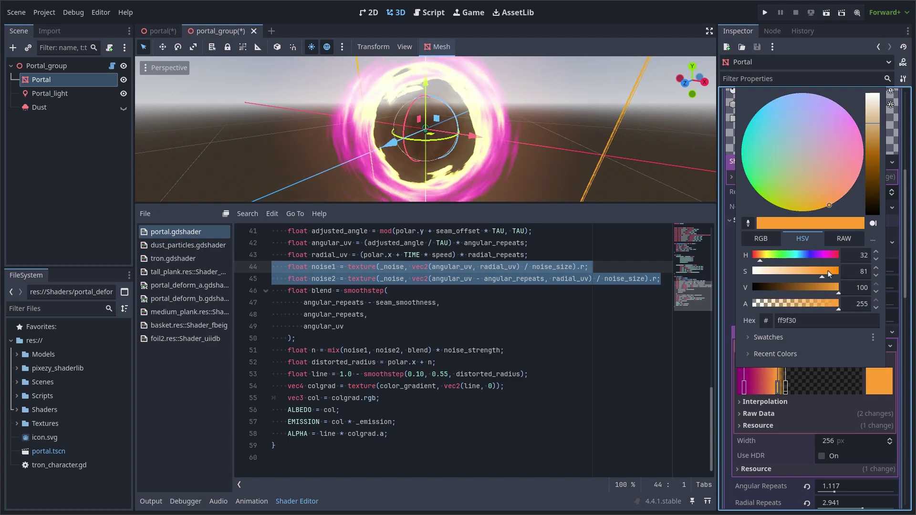
{"action": "left_click_drag", "start_coordinate": [829, 273], "coordinate": [845, 274]}
{"action": "left_click_drag", "start_coordinate": [768, 259], "coordinate": [758, 259]}
{"action": "left_click", "coordinate": [769, 389]}
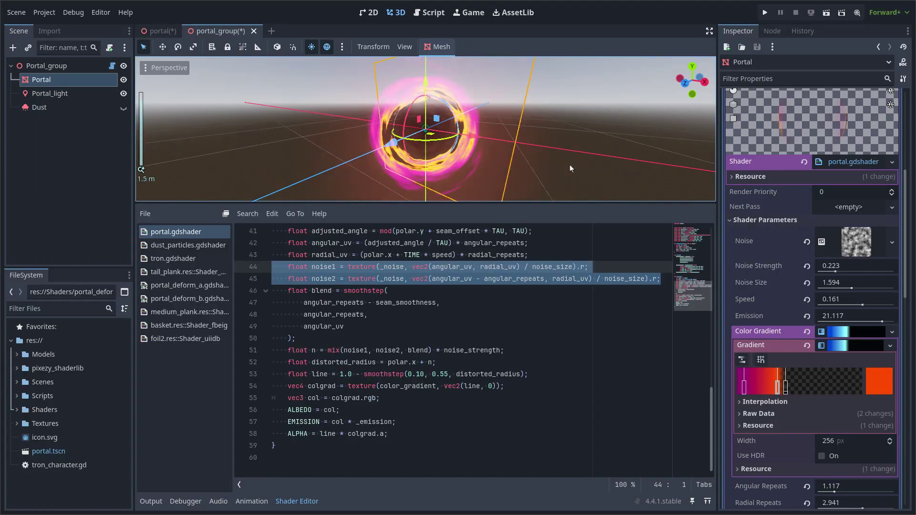
{"action": "scroll", "coordinate": [610, 173], "scroll_direction": "down", "scroll_amount": 2}
{"action": "left_click", "coordinate": [842, 332]}
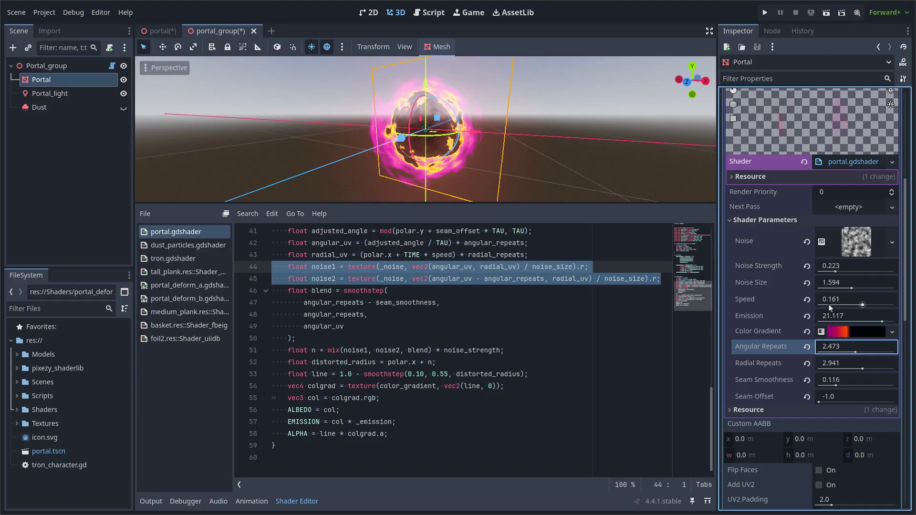
Try the portal shader with Angular Repeats at 2.473, Speed at -1.0 and Noise Strength at 0.543 in the enlarged view.
{"action": "left_click_drag", "start_coordinate": [861, 304], "coordinate": [849, 304]}
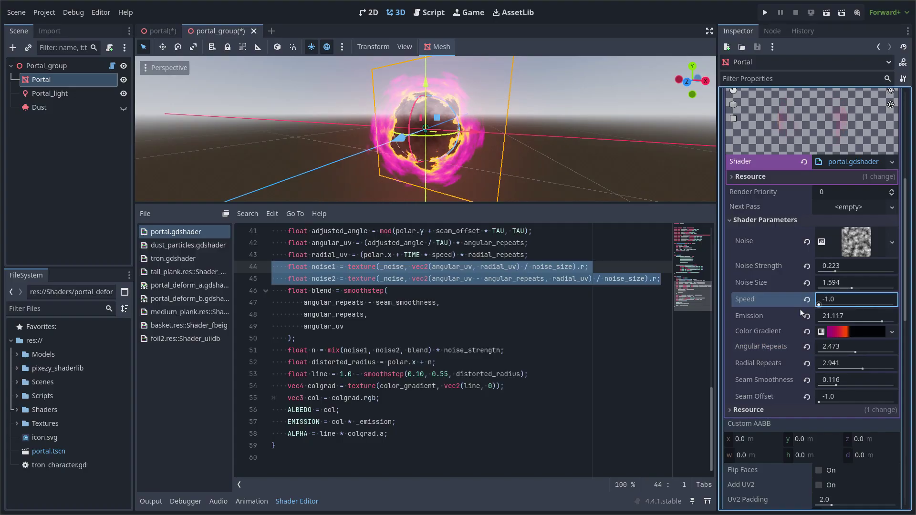
{"action": "left_click", "coordinate": [301, 501]}
{"action": "scroll", "coordinate": [425, 333], "scroll_direction": "up", "scroll_amount": 3}
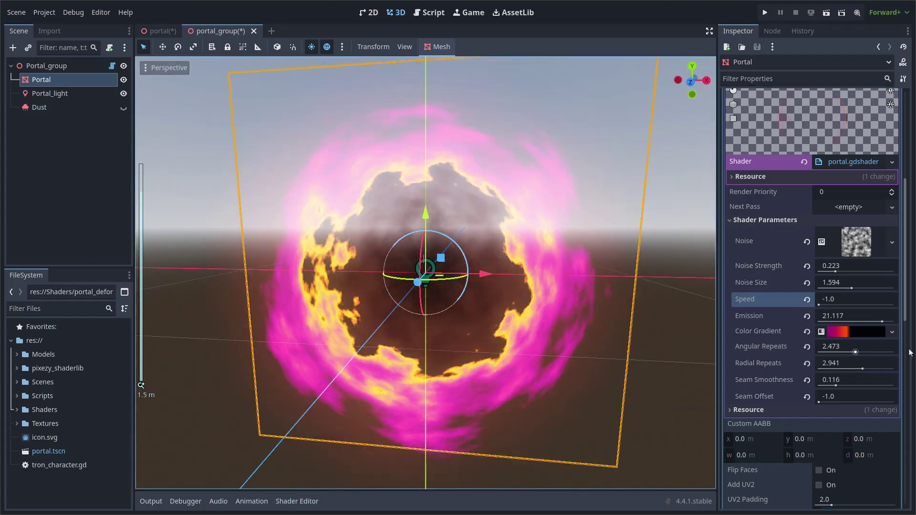
{"action": "left_click_drag", "start_coordinate": [835, 270], "coordinate": [869, 271]}
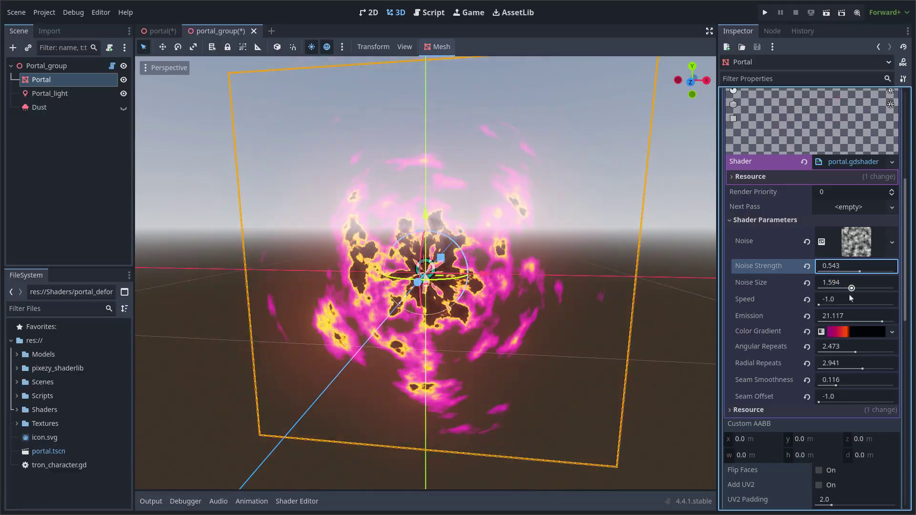
Set the portal shader's Speed to 0.107, Noise Size to 0.918, Noise Strength to 0.247 and Angular Repeats to 0.624.
{"action": "left_click", "coordinate": [828, 304]}
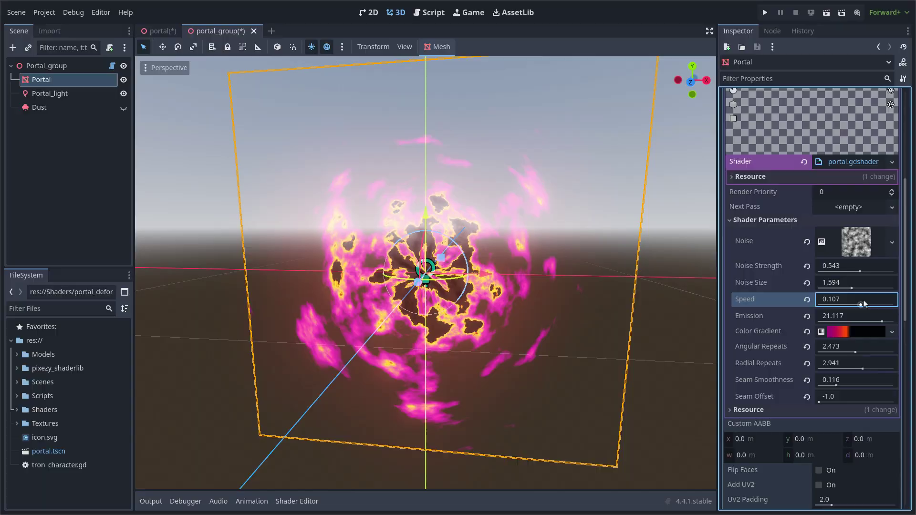
{"action": "left_click_drag", "start_coordinate": [852, 287], "coordinate": [837, 270]}
{"action": "left_click_drag", "start_coordinate": [855, 352], "coordinate": [823, 352]}
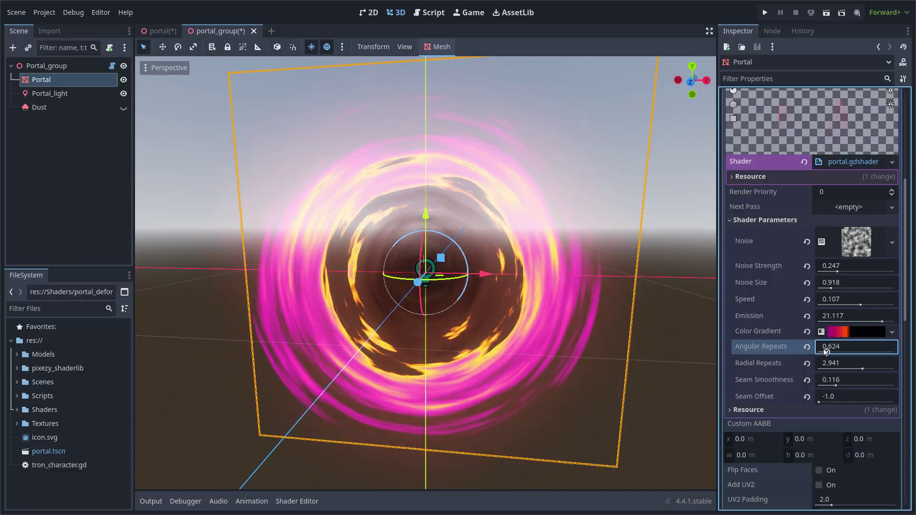